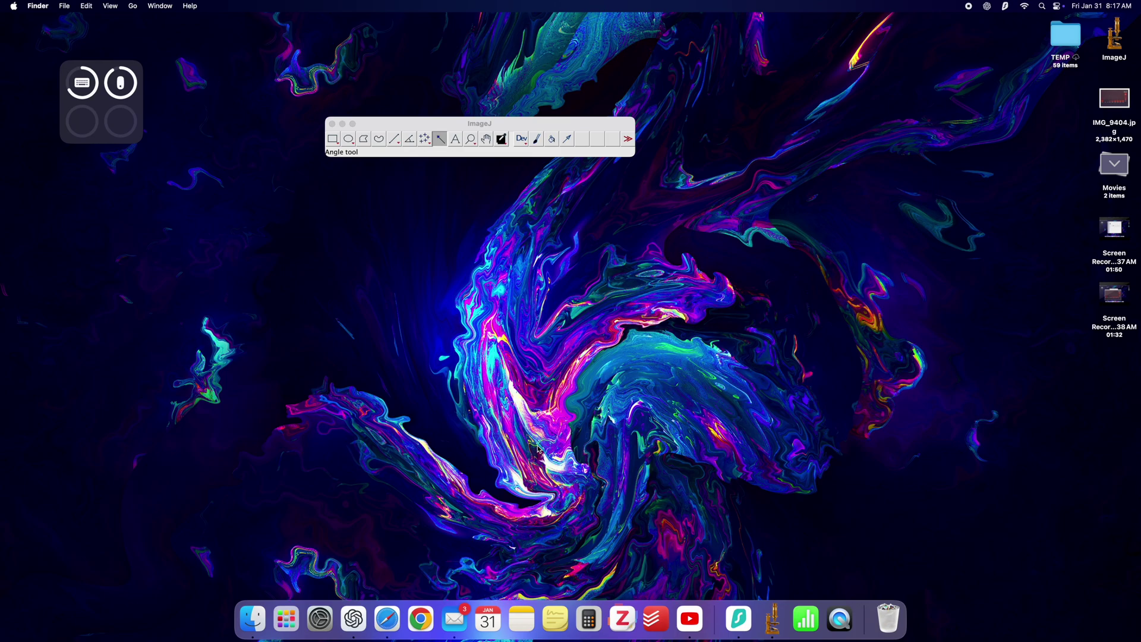
Open the gel photo IMG_9404 copy.jpg in ImageJ and nudge its window right.
left_click(64, 5)
mouse_move(87, 6)
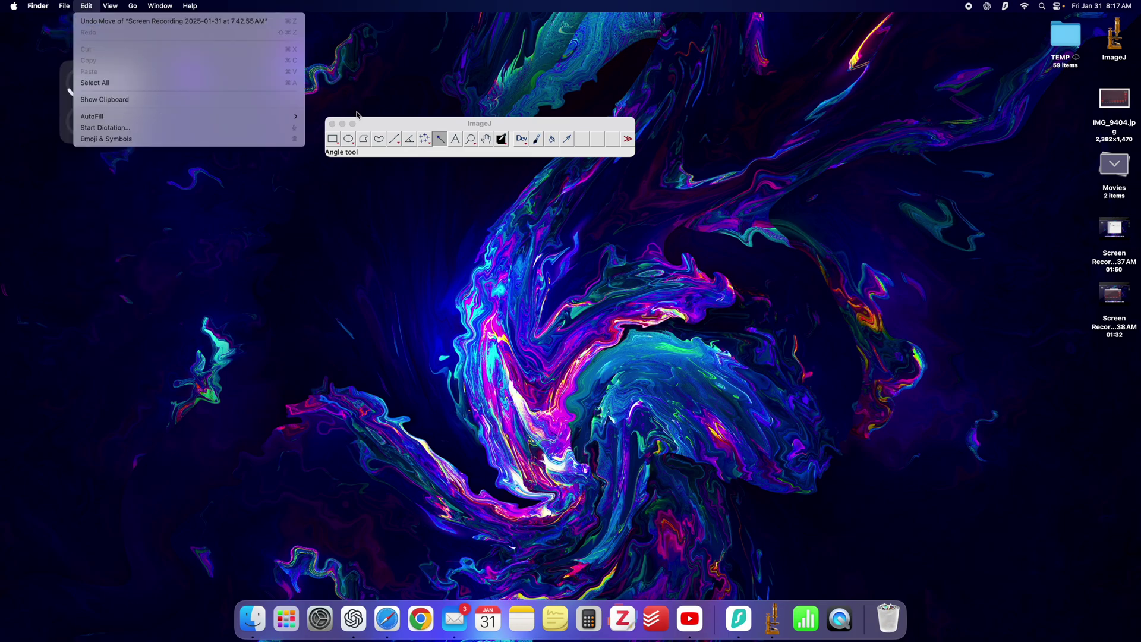
left_click(372, 122)
left_click(67, 6)
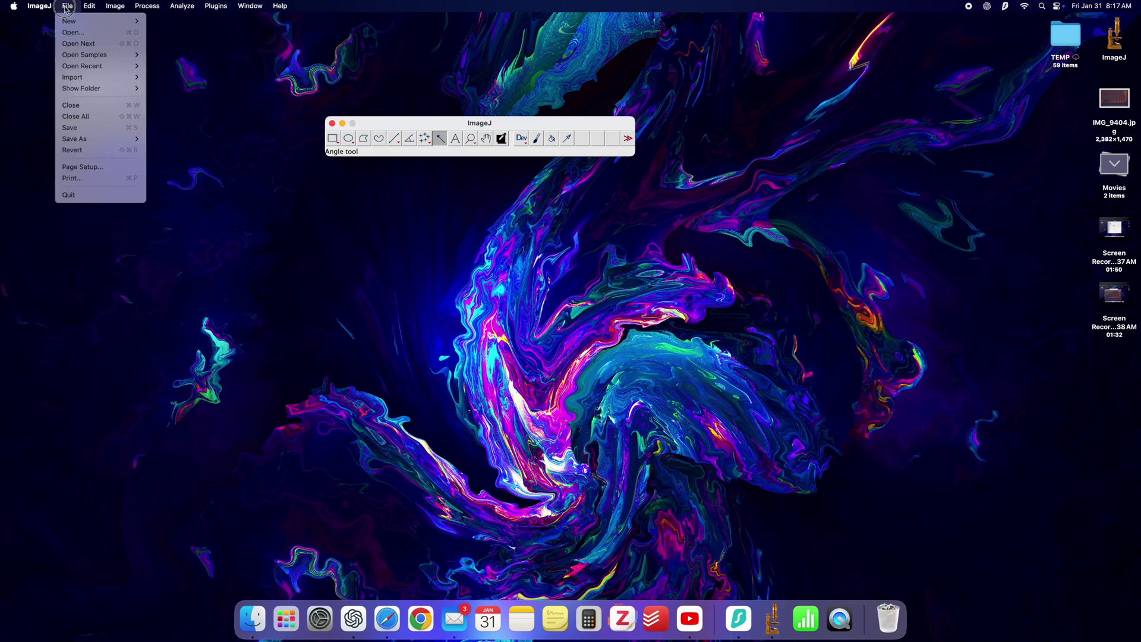
left_click(82, 34)
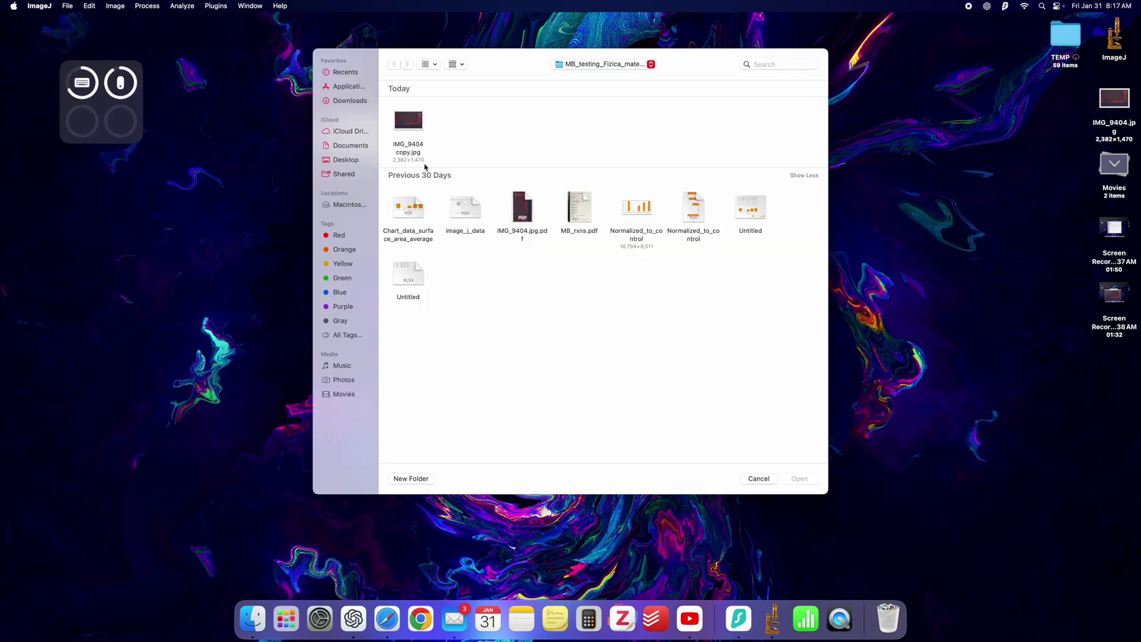
left_click(404, 127)
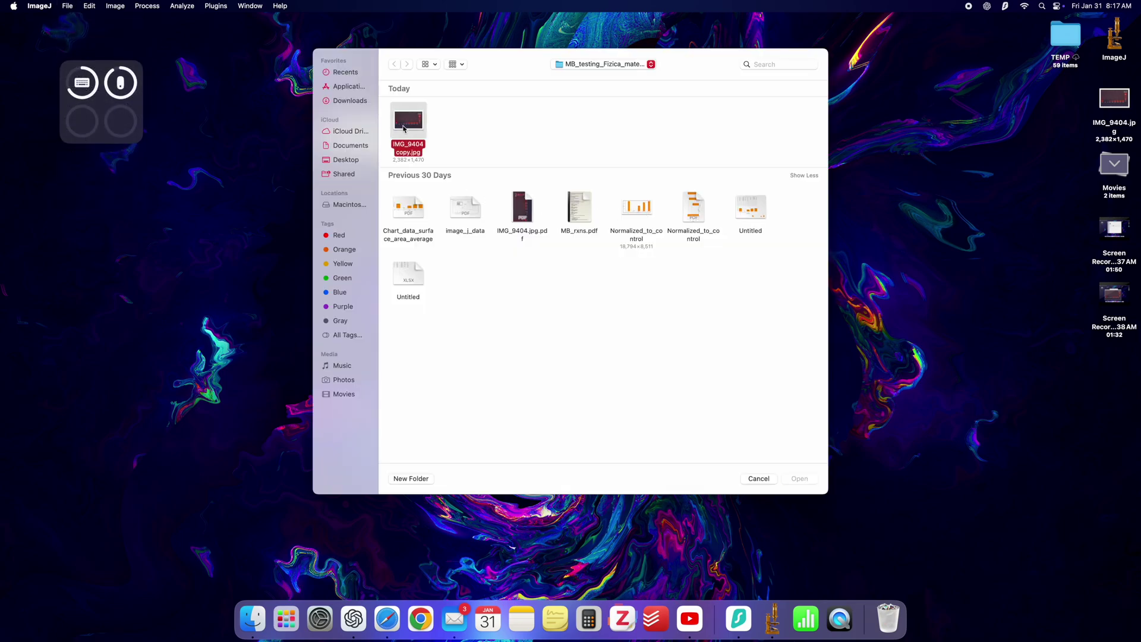
left_click(796, 478)
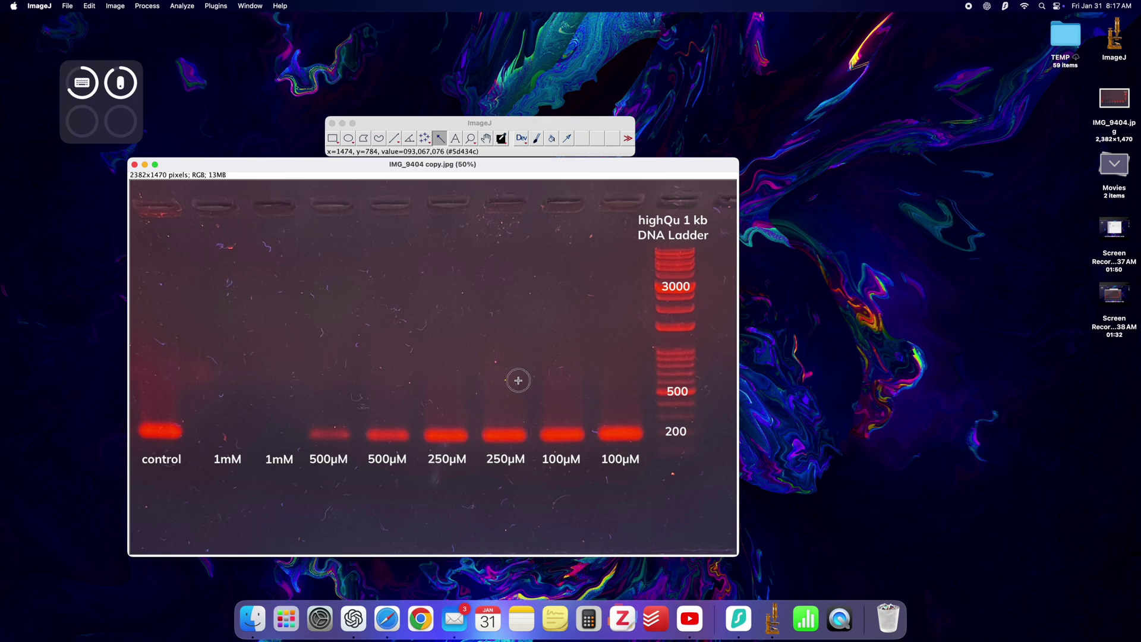
left_click_drag(484, 165, 512, 165)
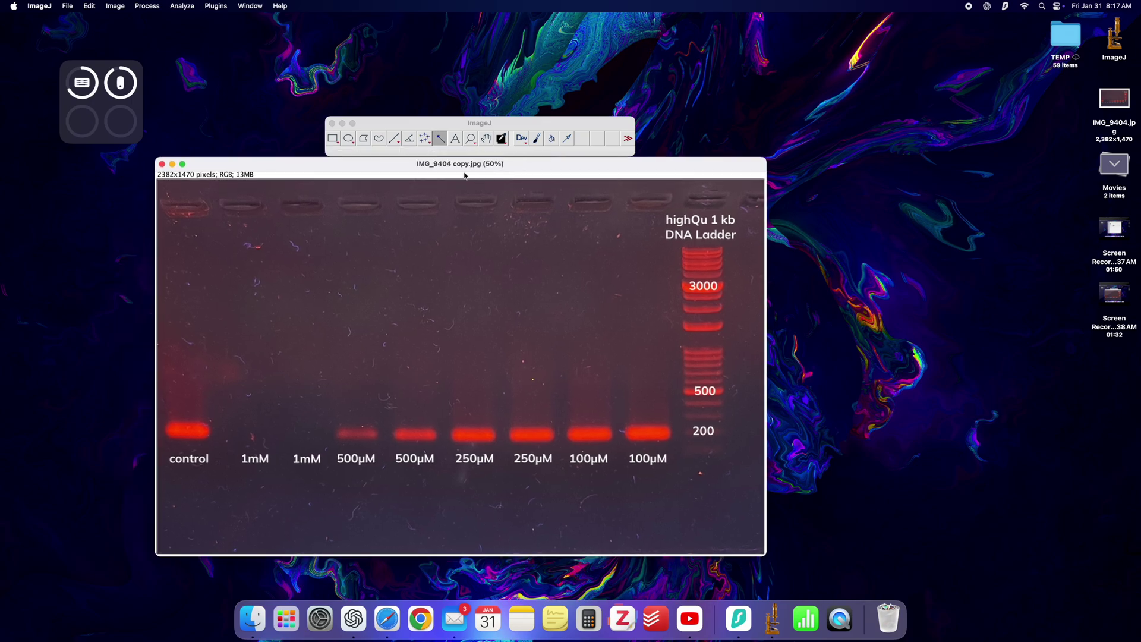
Convert the gel image to 8-bit grayscale.
left_click(92, 8)
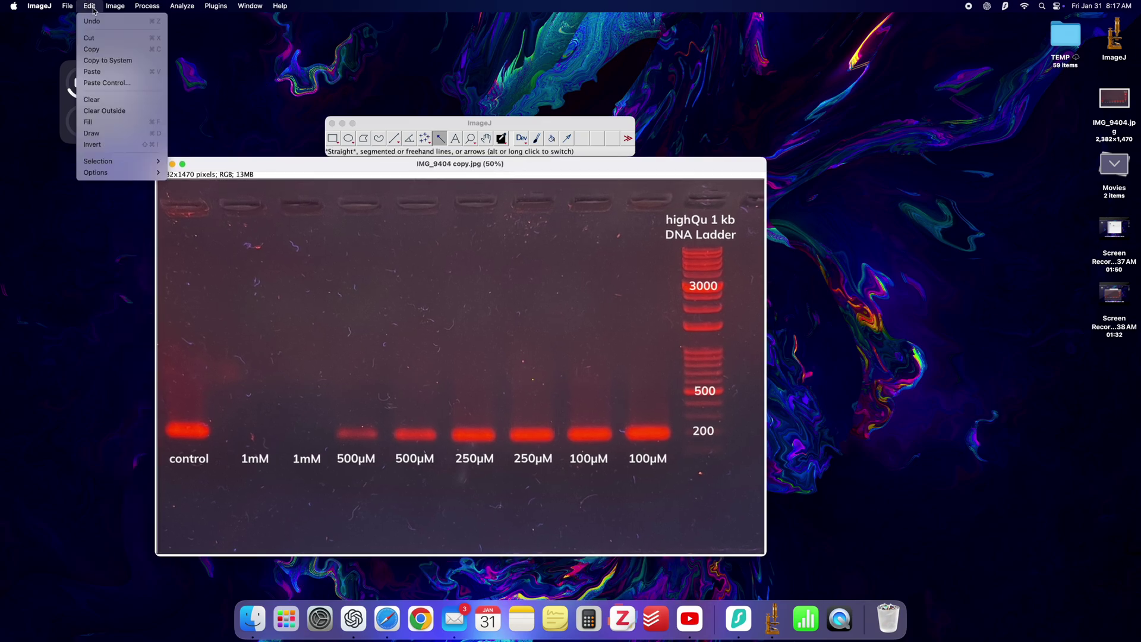
mouse_move(116, 7)
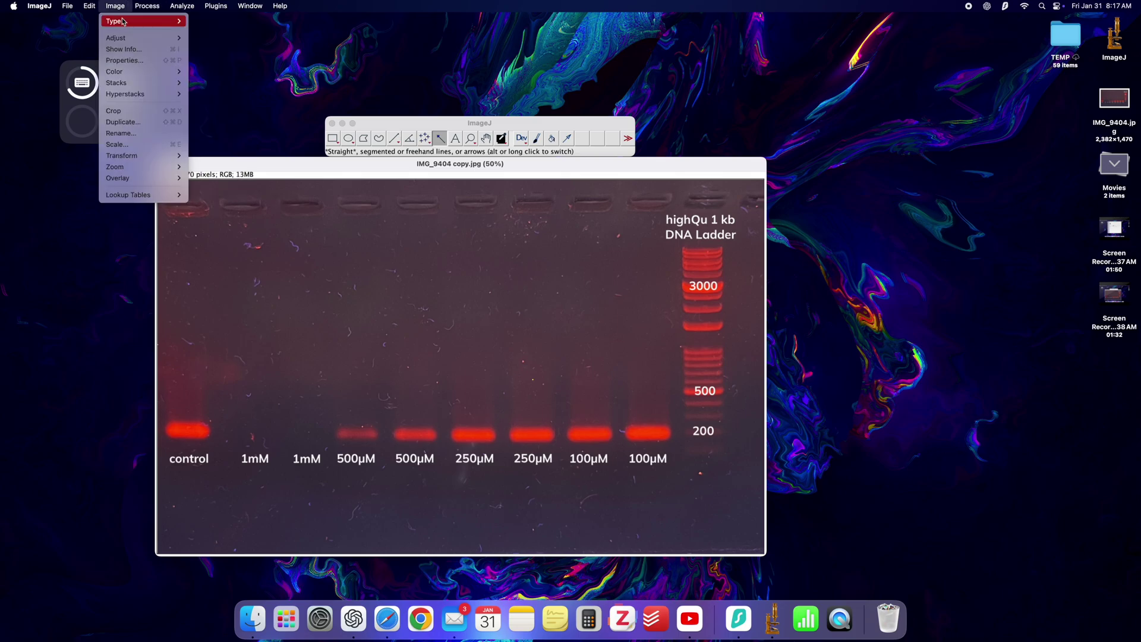
left_click(200, 26)
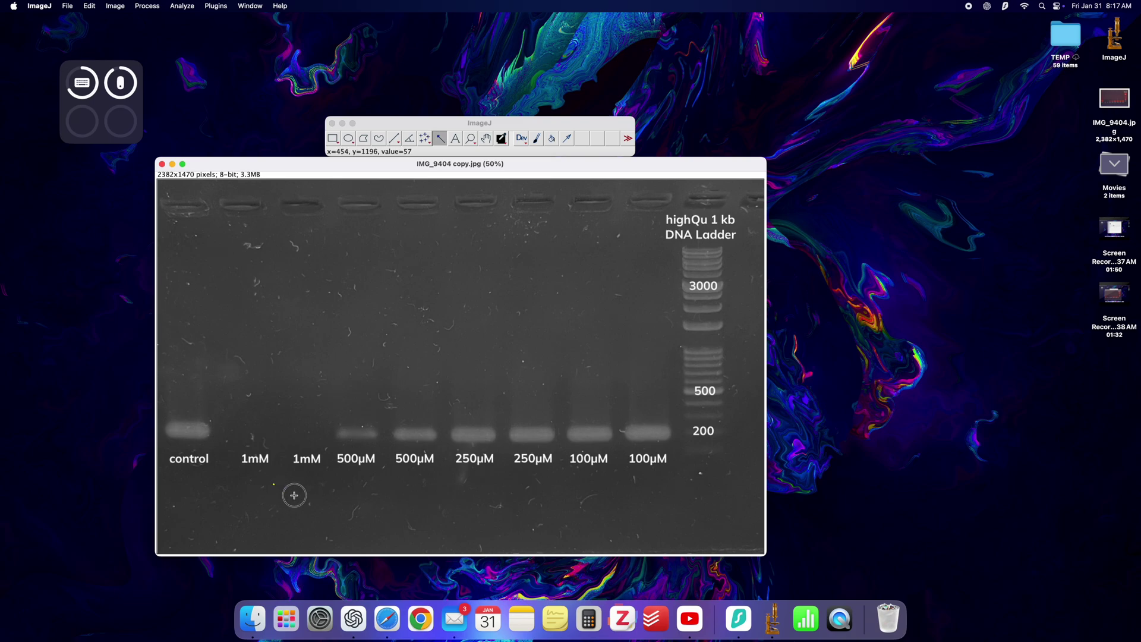
Outline an empty background patch below the 1mM lanes and record only Mean gray value.
left_click(333, 139)
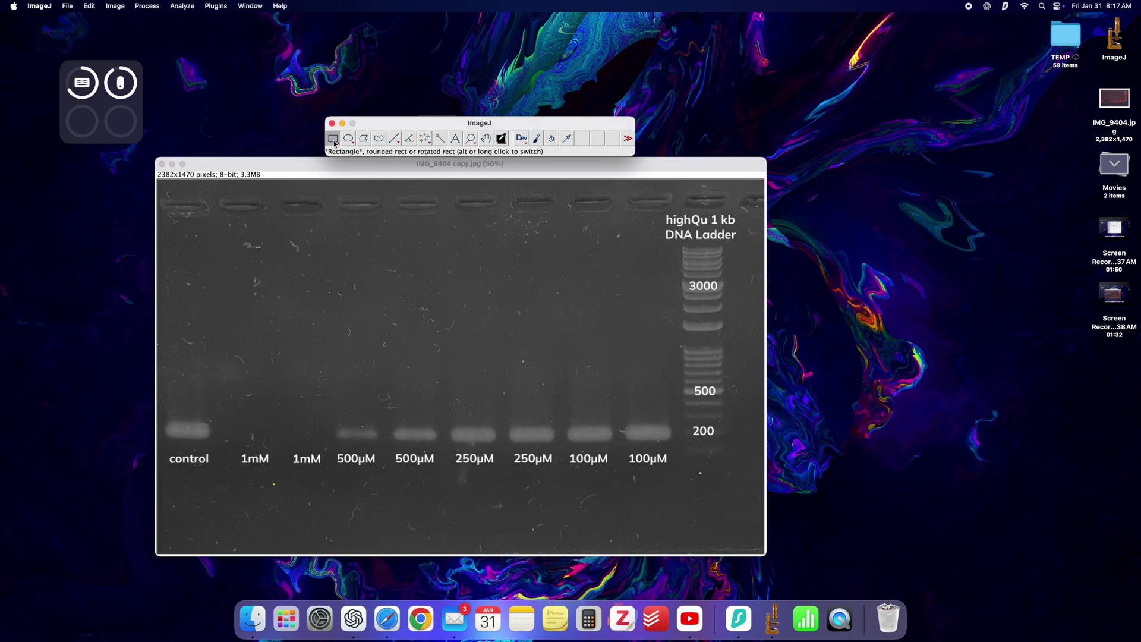
left_click_drag(281, 479, 362, 506)
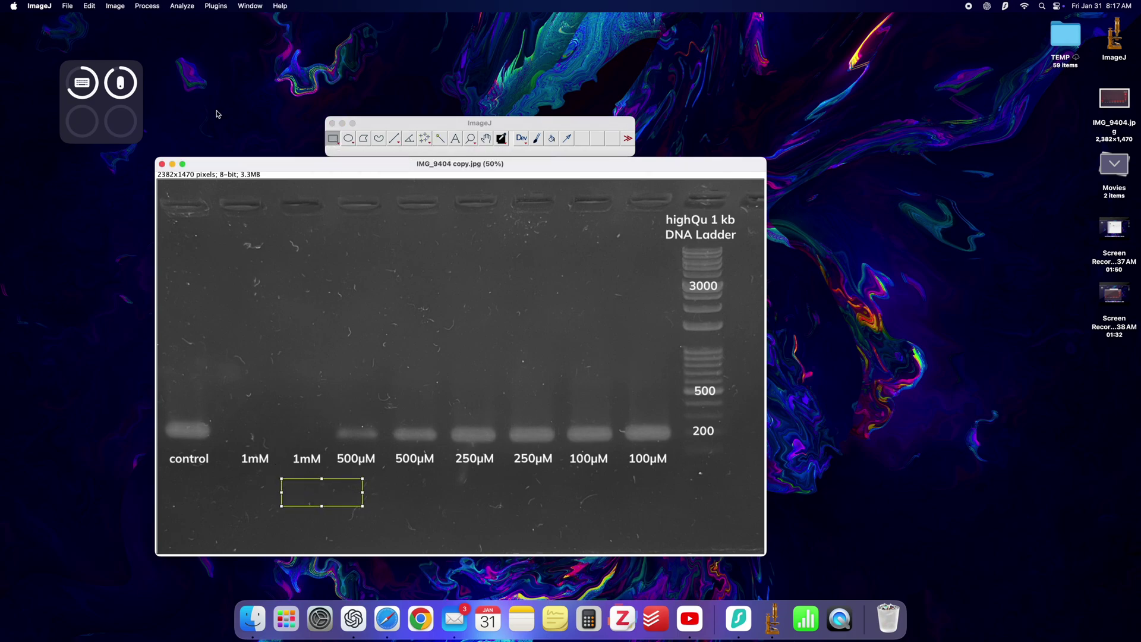
left_click(180, 7)
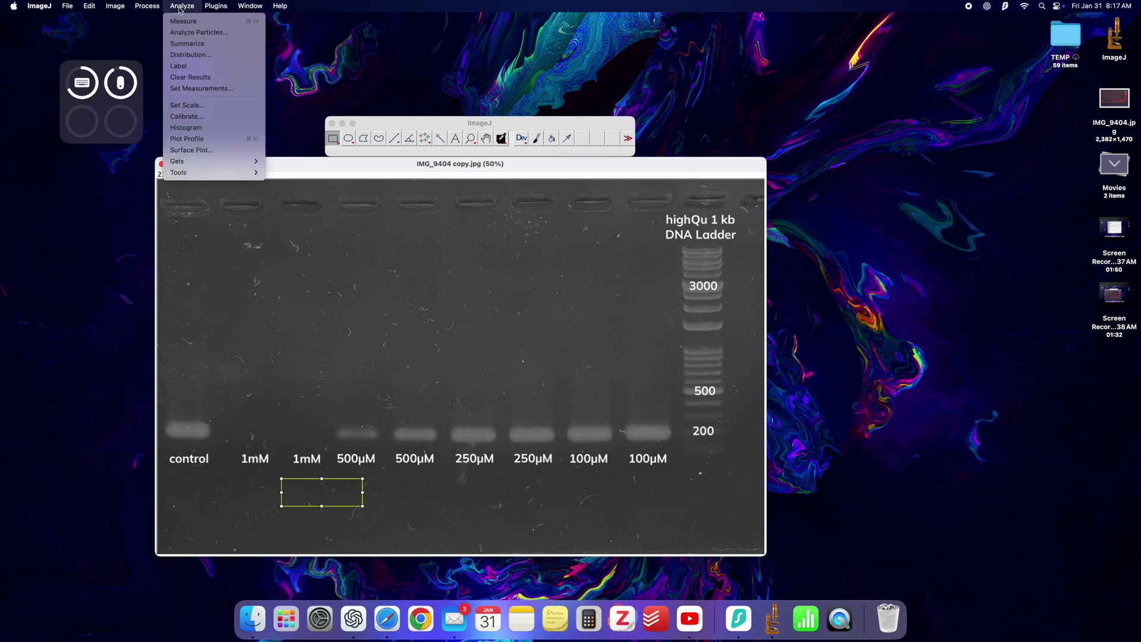
left_click(200, 88)
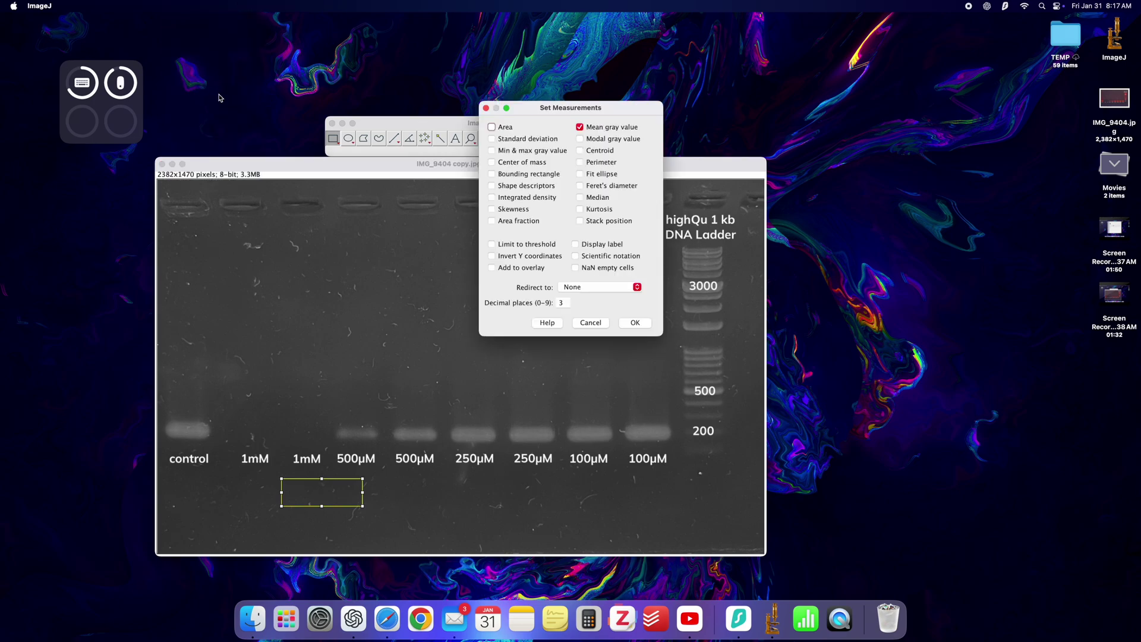
left_click(580, 139)
left_click(580, 128)
left_click(580, 138)
left_click(580, 128)
left_click(633, 322)
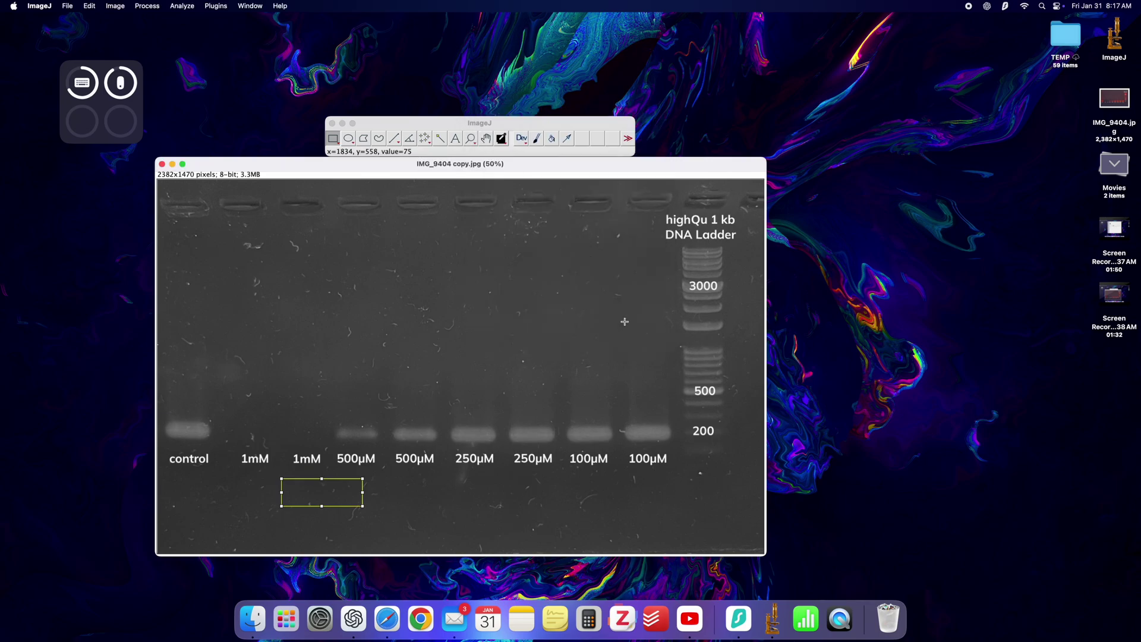
Measure the patch's mean gray value (58.231), move the Results table aside, and clear the selection.
left_click(176, 7)
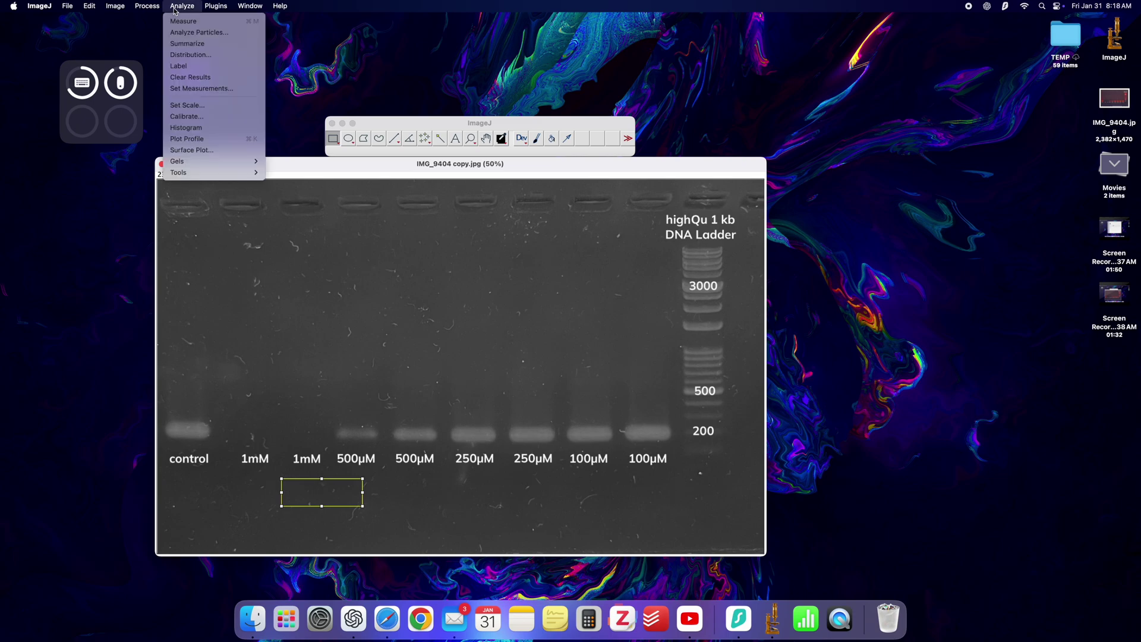
left_click(177, 22)
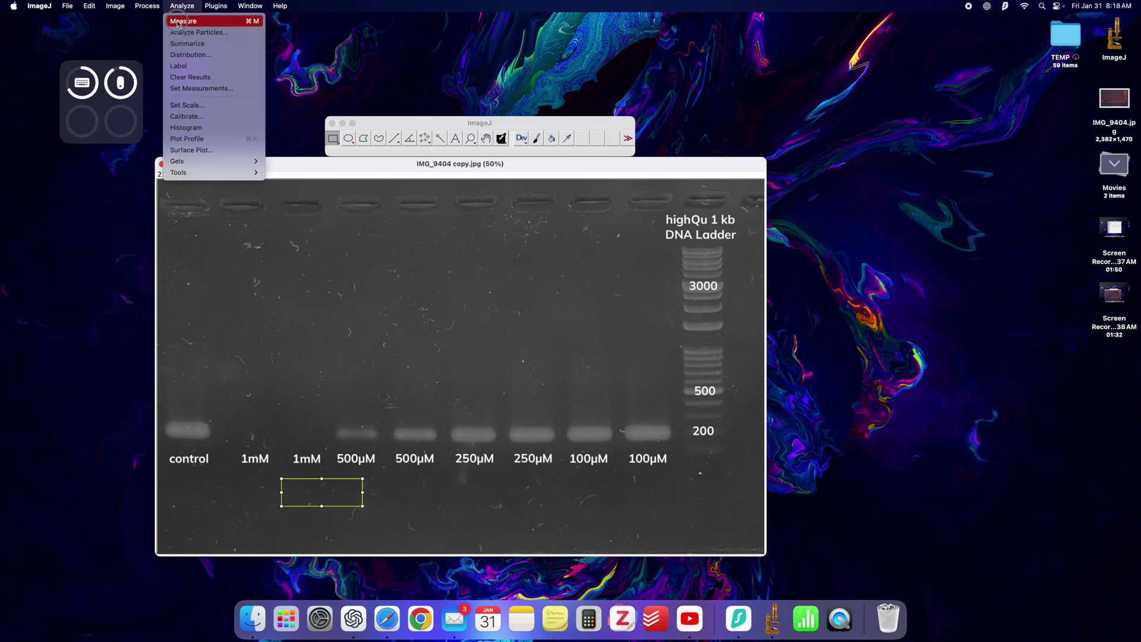
left_click(704, 188)
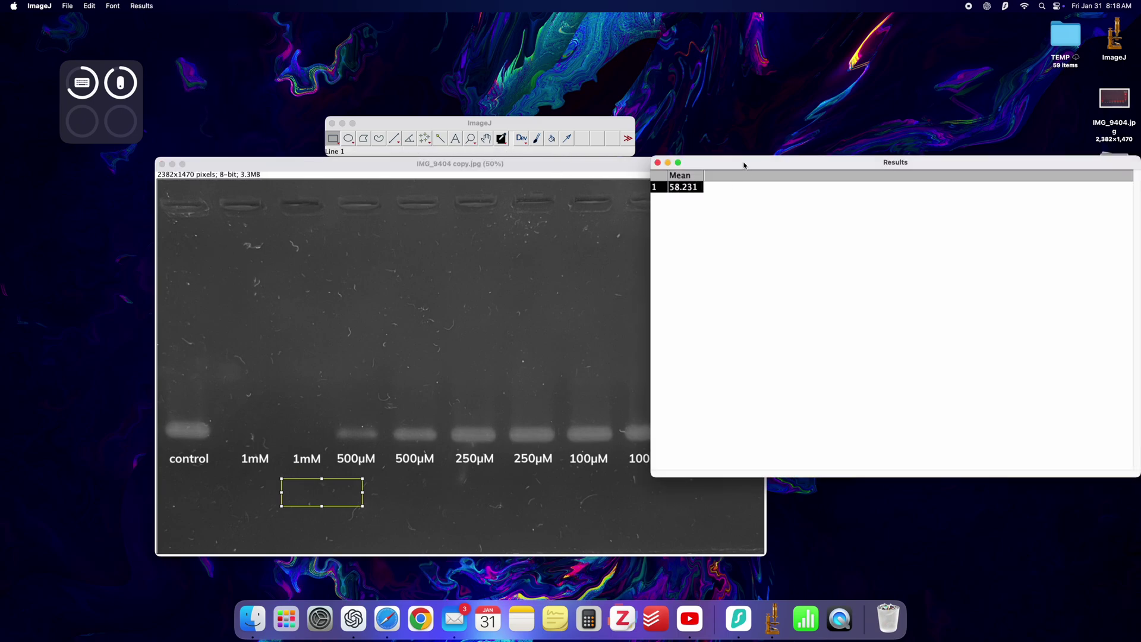
left_click_drag(744, 165, 863, 111)
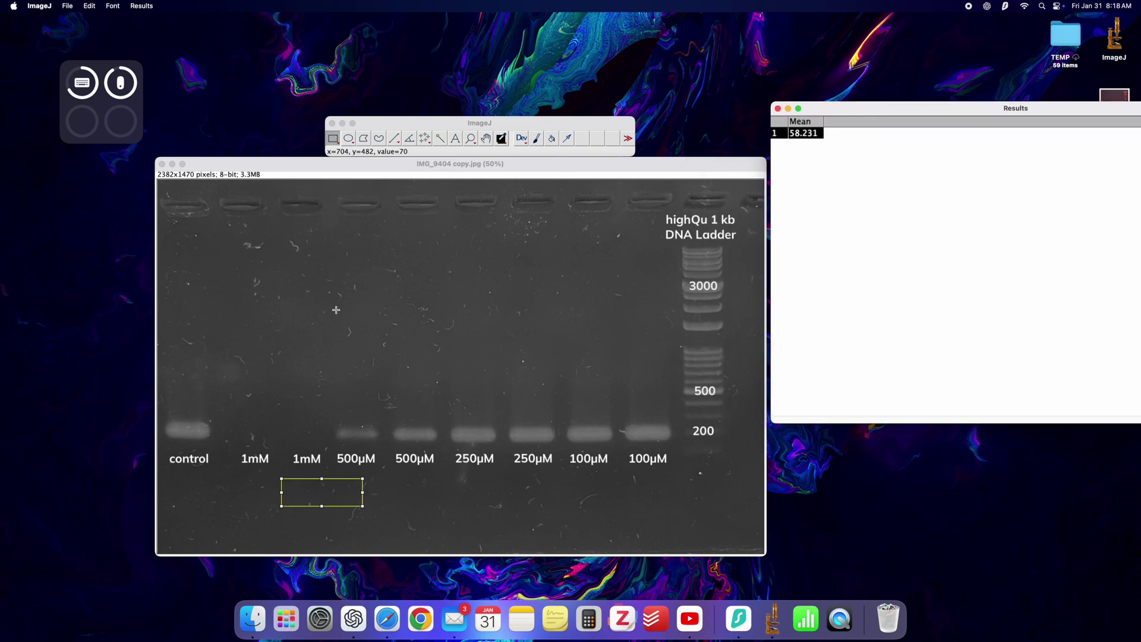
left_click(315, 219)
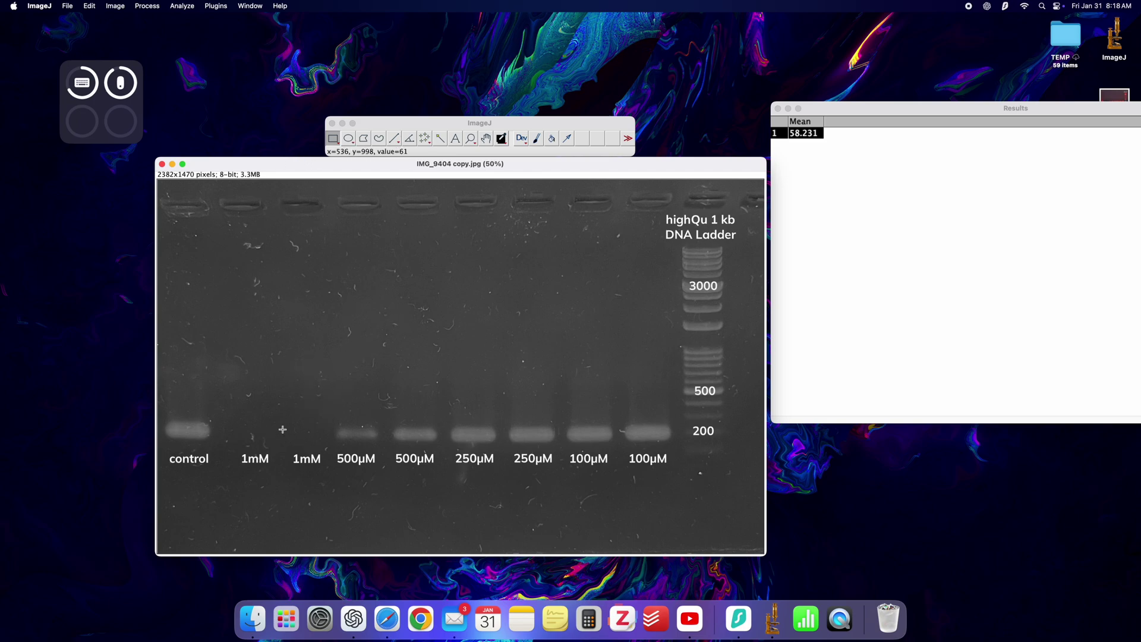
left_click(176, 7)
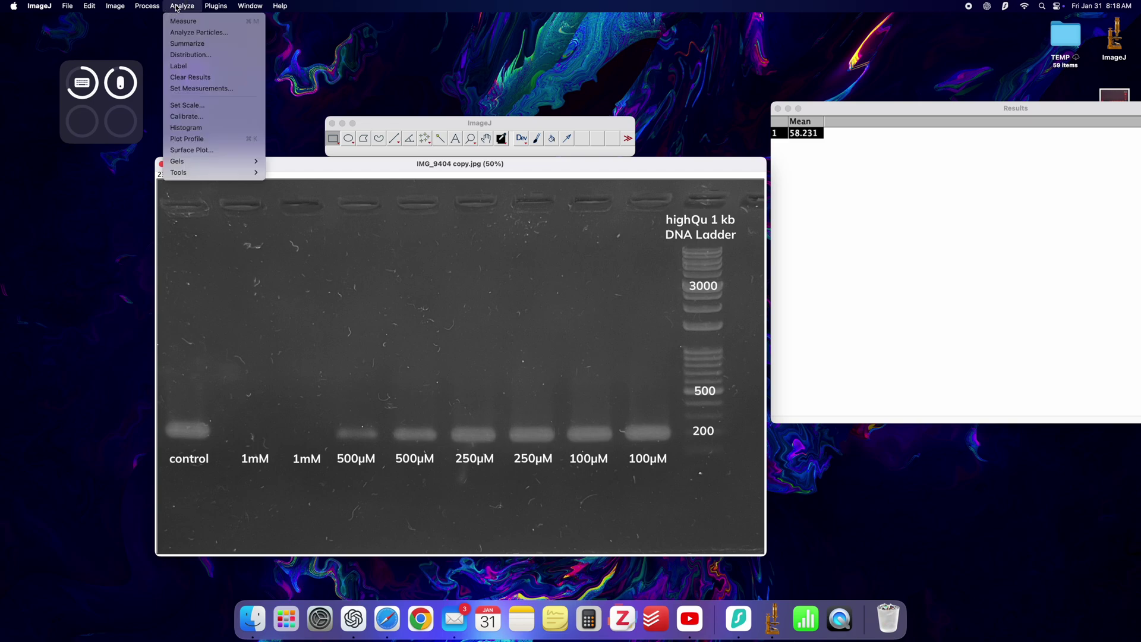
Subtract the value 58 from the whole gel image with Process > Math > Subtract.
mouse_move(141, 9)
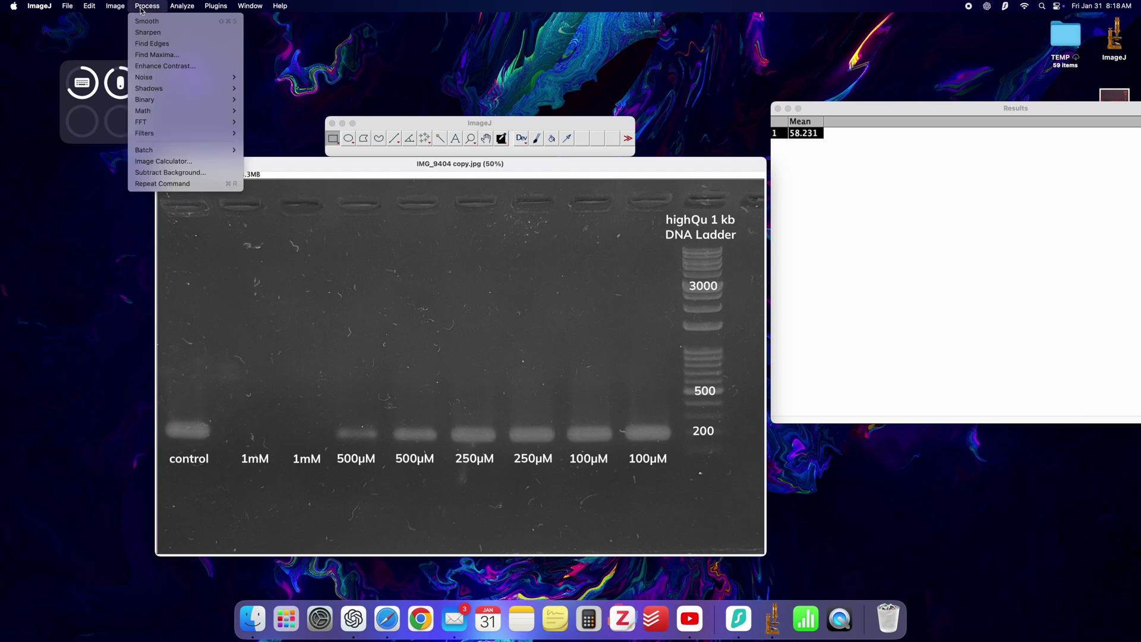
mouse_move(162, 110)
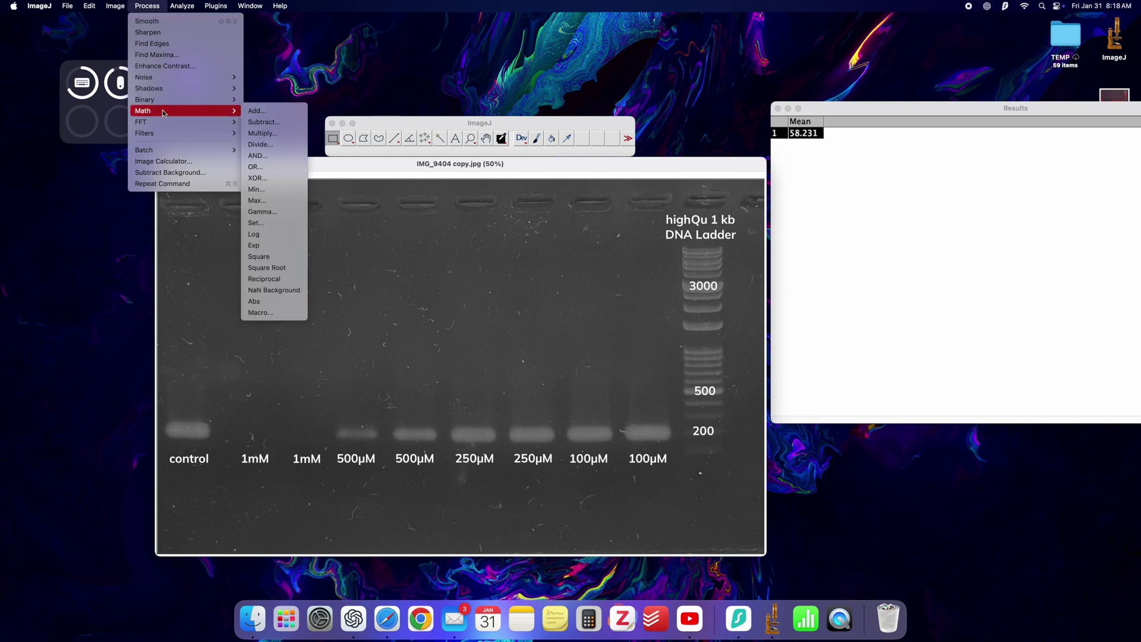
left_click(271, 122)
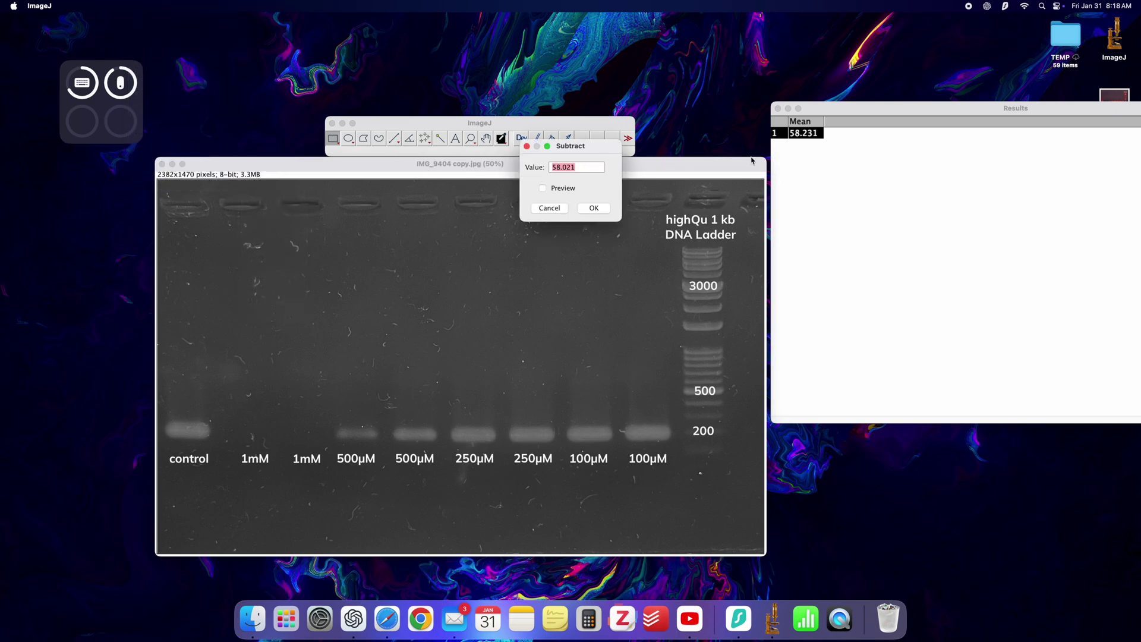
left_click(580, 167)
key("BackSpace")
key("BackSpace")
key("Return")
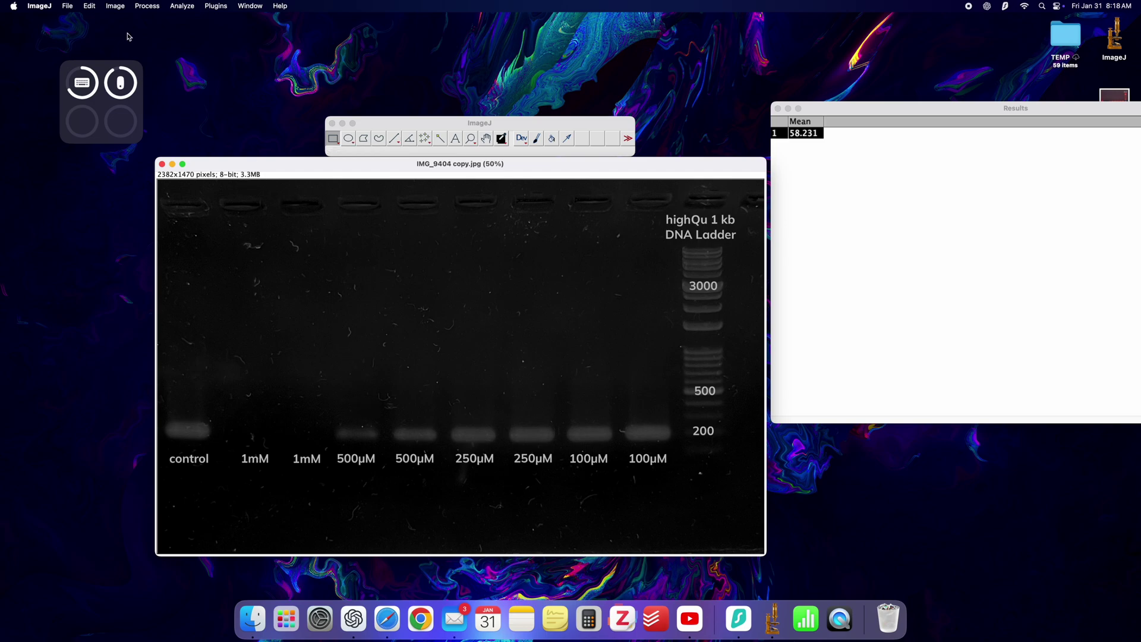
left_click(90, 6)
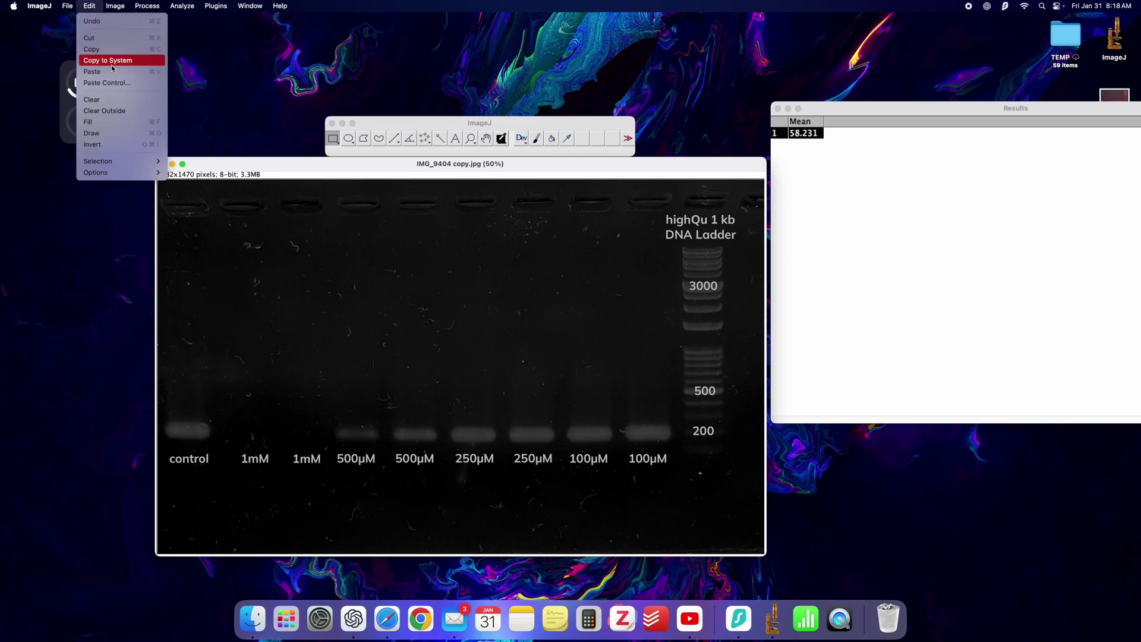
Invert the gel to dark bands on white, close Results without saving, and reposition the window.
left_click(116, 145)
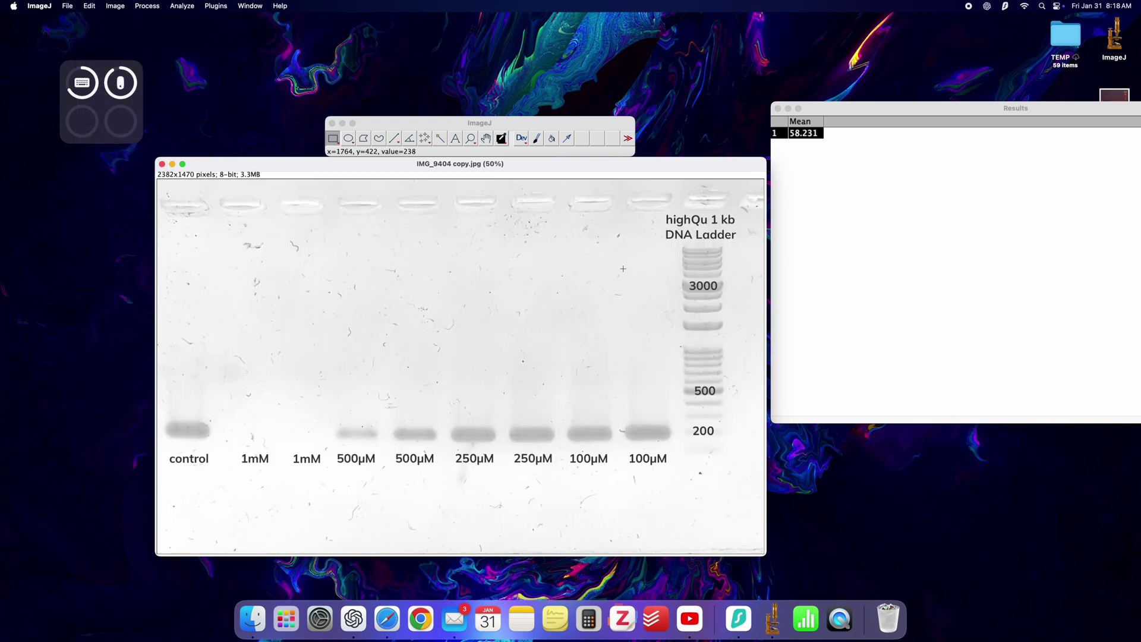
left_click(778, 108)
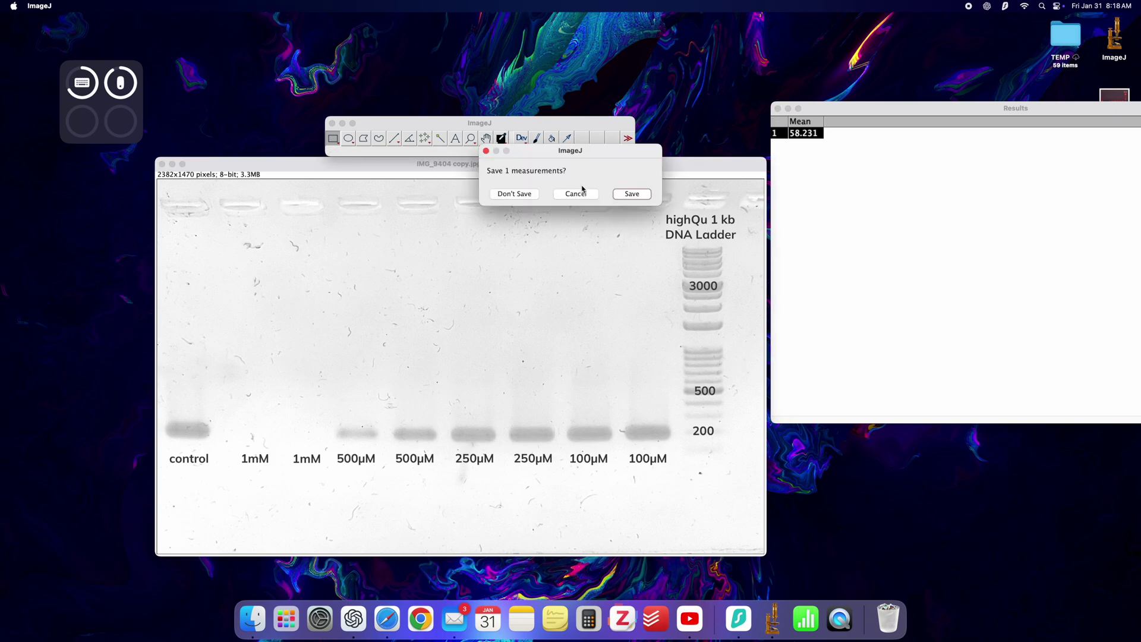
left_click(530, 196)
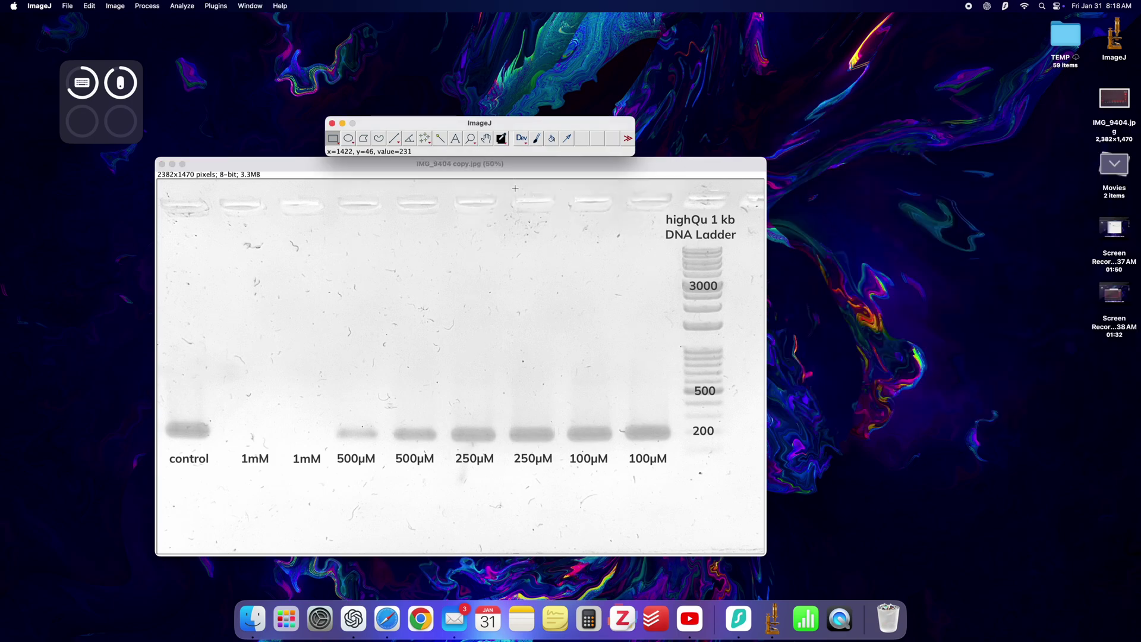
left_click_drag(520, 167, 568, 124)
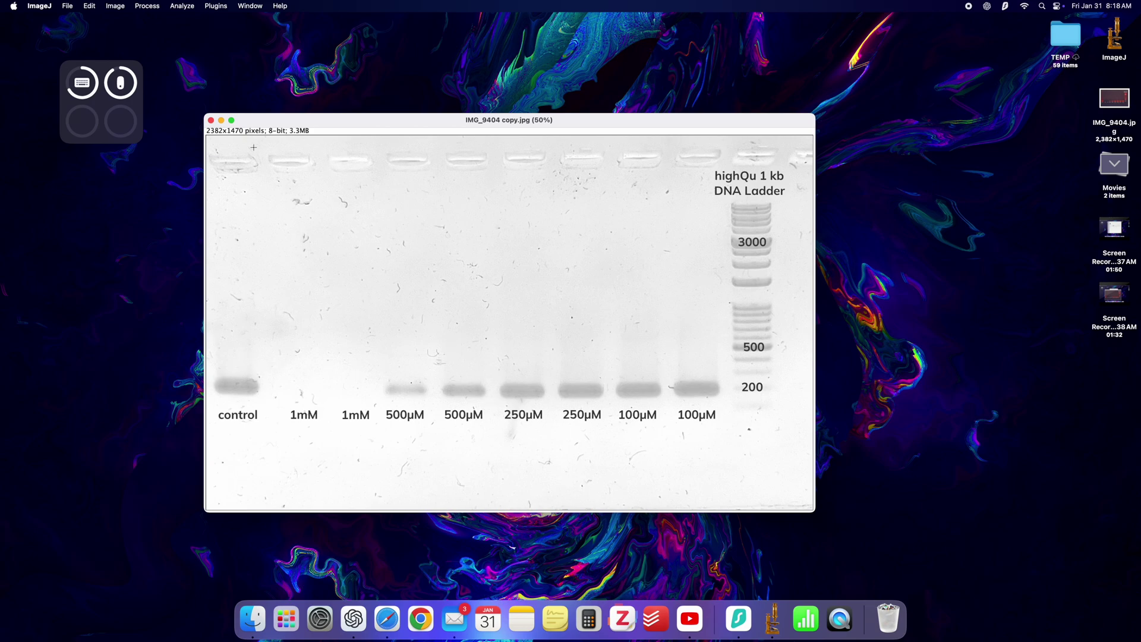
left_click_drag(375, 120, 476, 207)
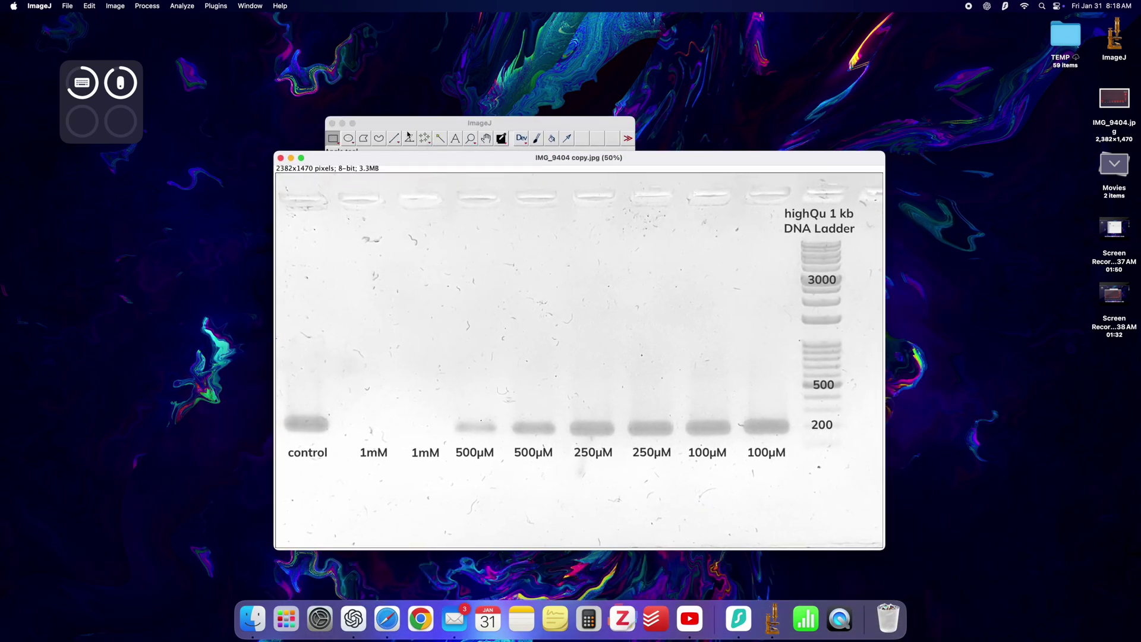
Draw a rectangle over the band row from the control to the last 100µM lane.
left_click_drag(408, 123, 546, 80)
left_click(440, 150)
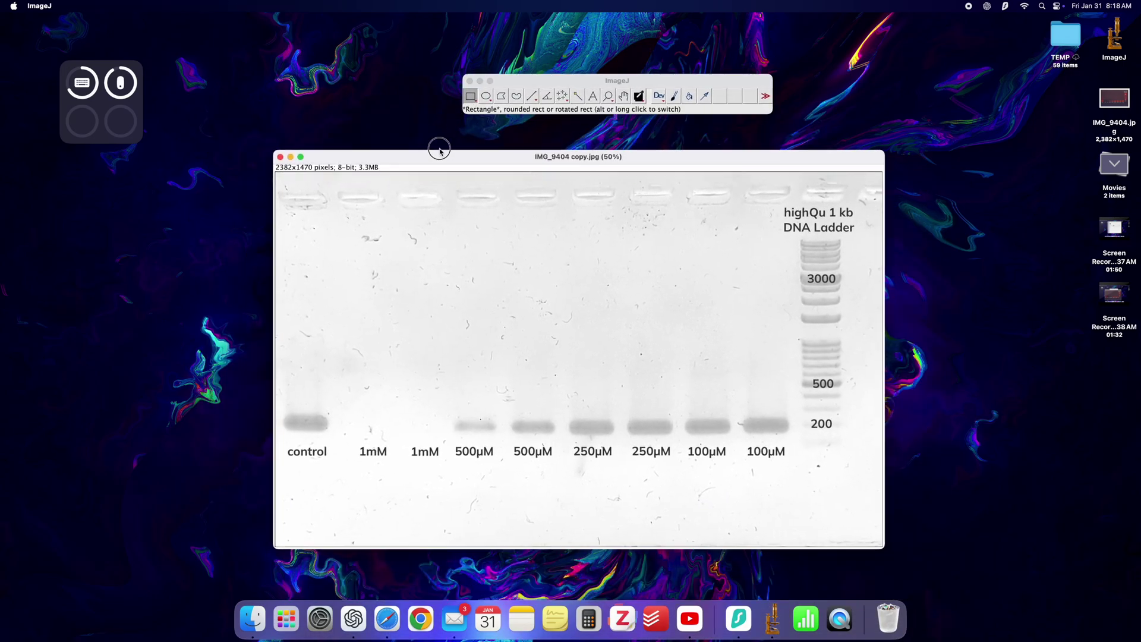
left_click_drag(440, 150, 430, 124)
left_click_drag(270, 380, 779, 412)
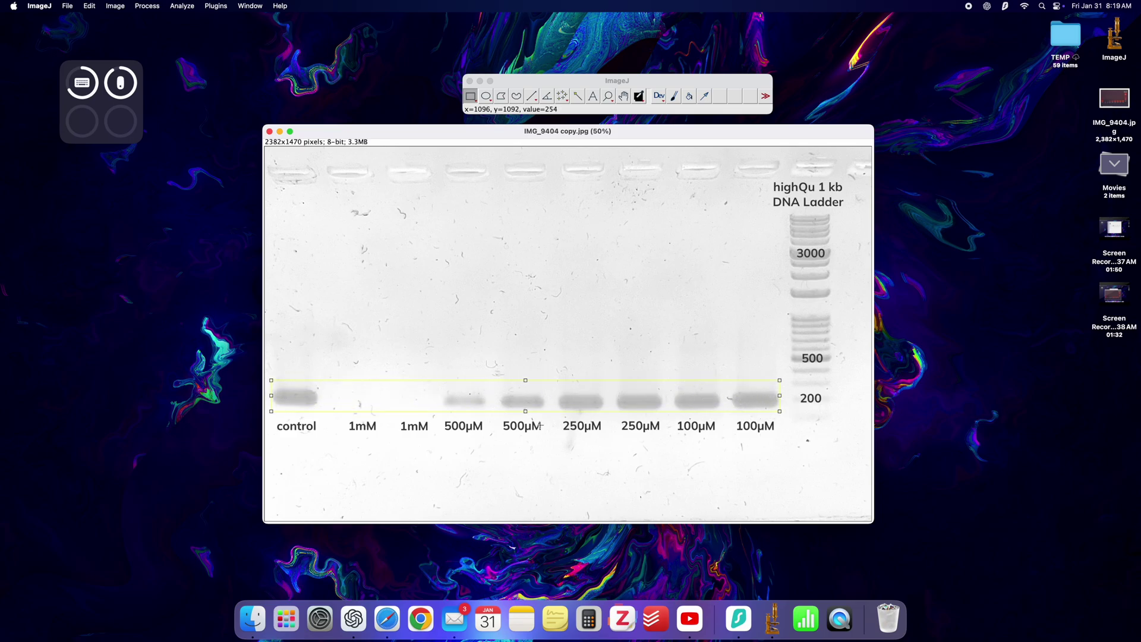
left_click_drag(272, 397, 269, 397)
left_click_drag(524, 380, 525, 388)
Set the rectangle as the first lane with Gels > Select First Lane, then plot the lane.
left_click(181, 6)
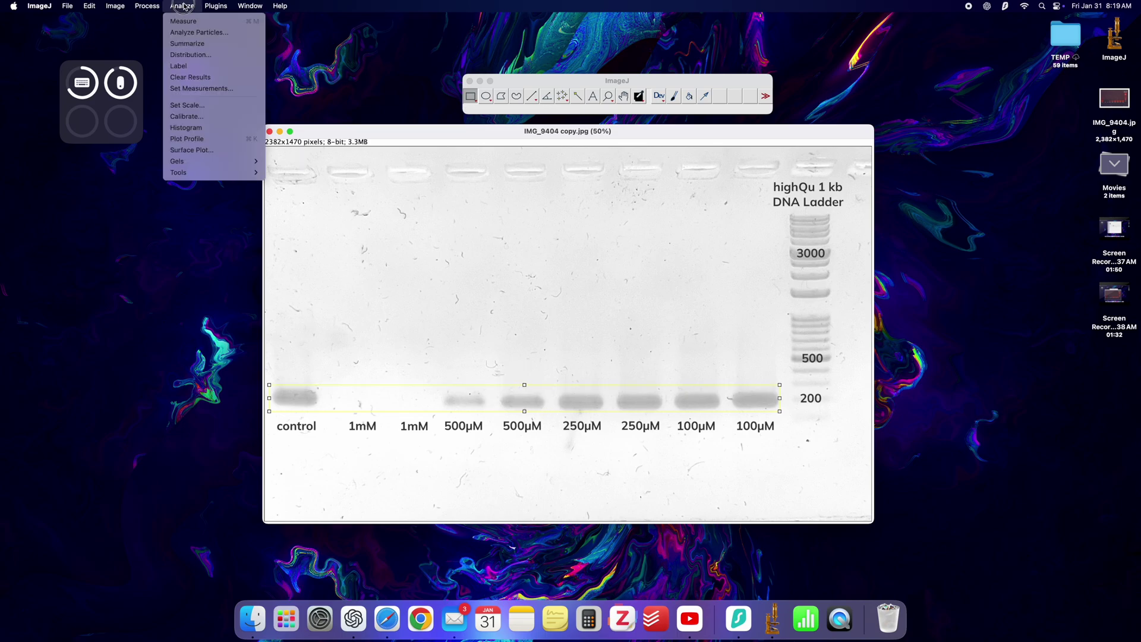
mouse_move(223, 166)
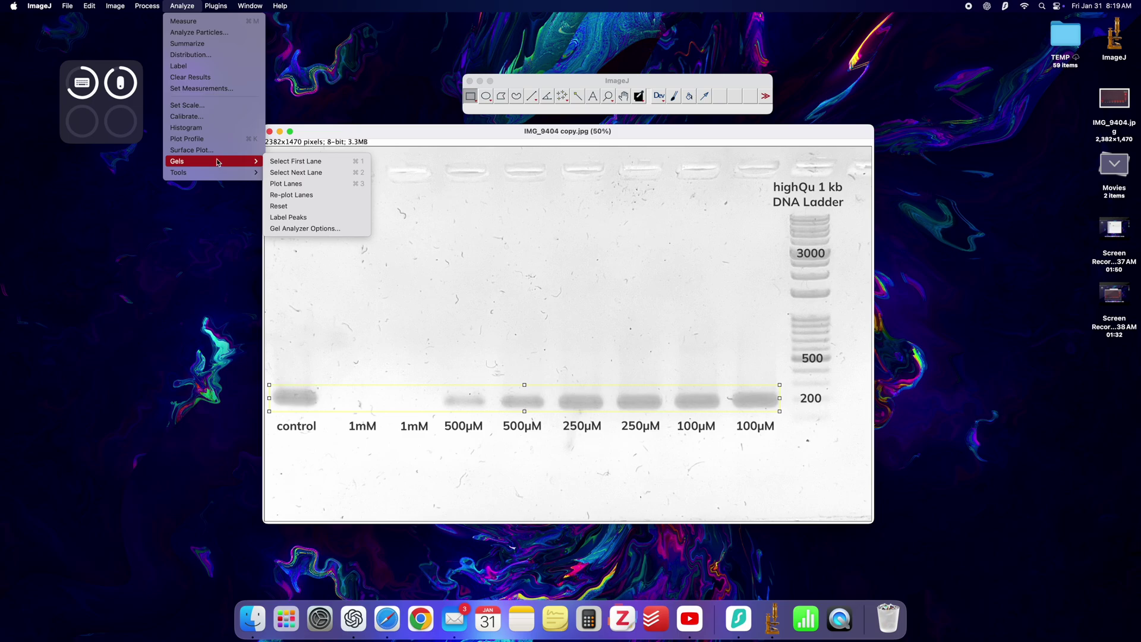
left_click(294, 166)
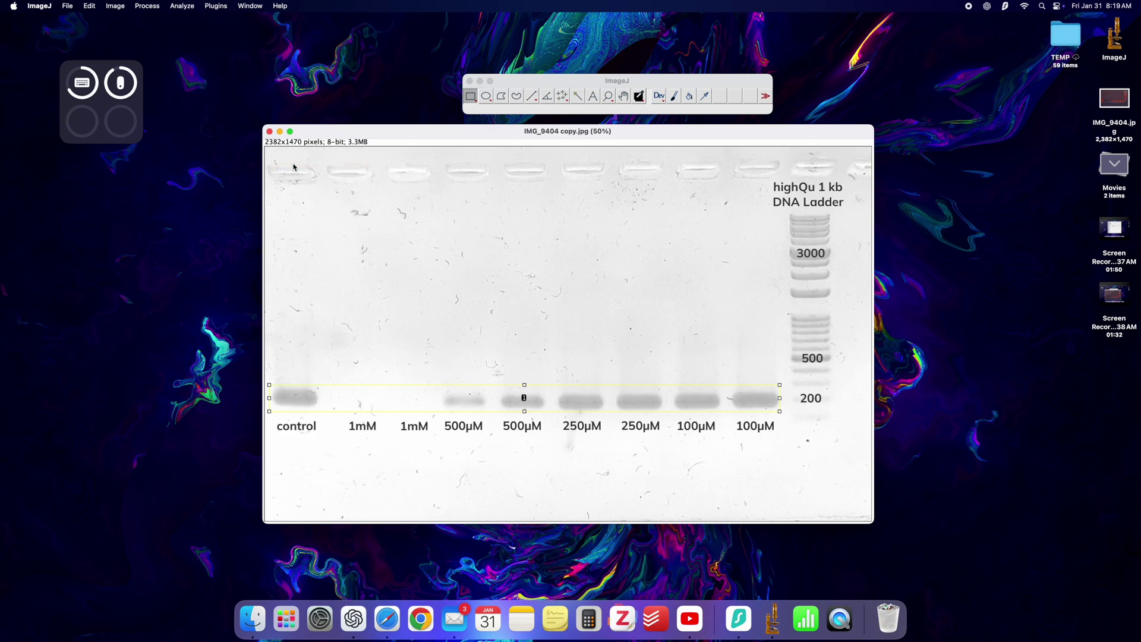
left_click(185, 7)
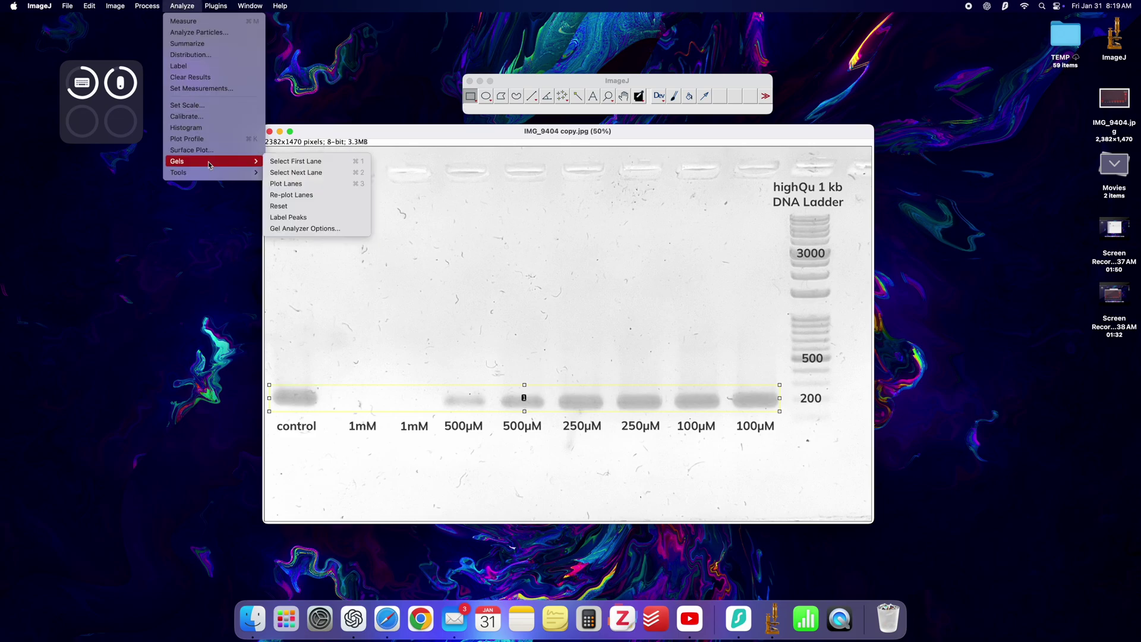
left_click(284, 185)
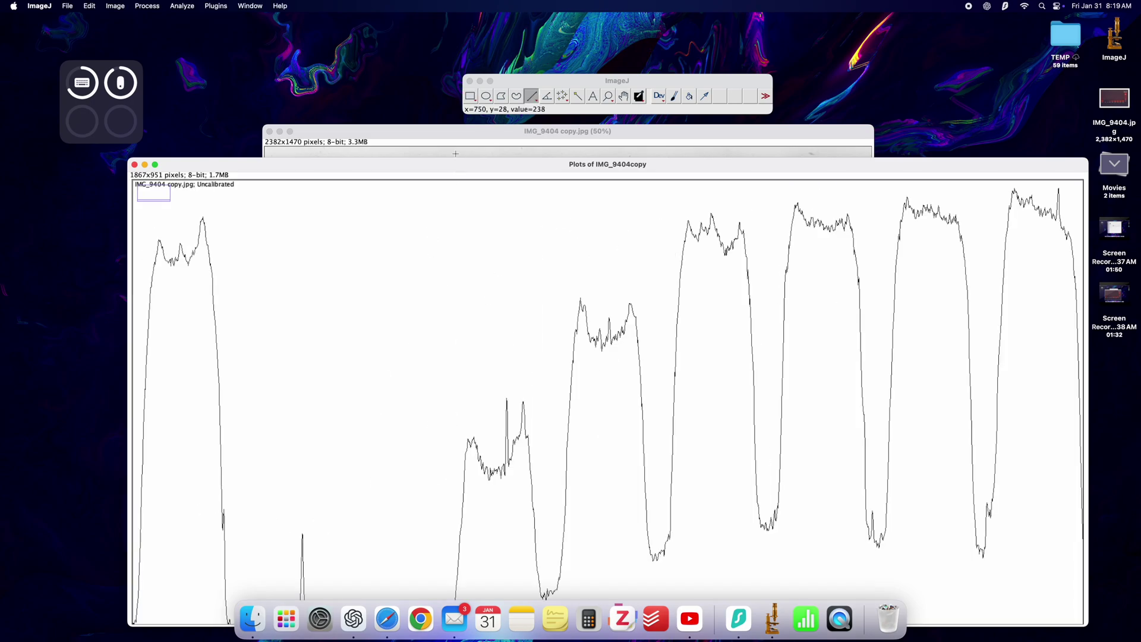
Reposition and resize the lane profile window so the whole plot is visible.
left_click_drag(449, 166, 431, 78)
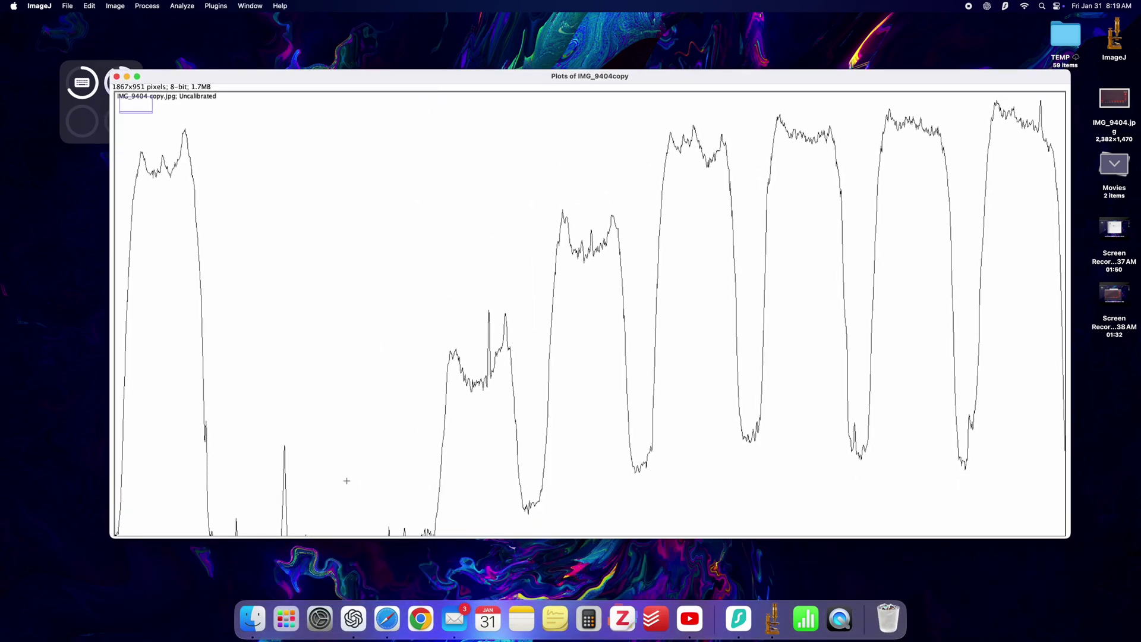
left_click_drag(1074, 539, 1094, 526)
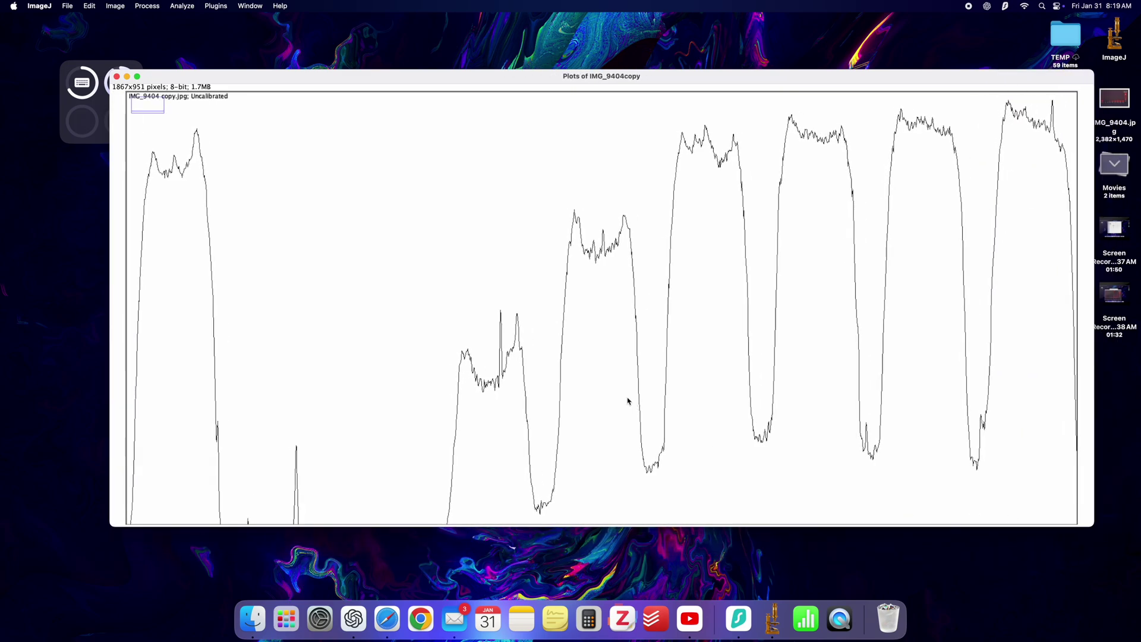
left_click(343, 81)
left_click_drag(342, 81, 383, 127)
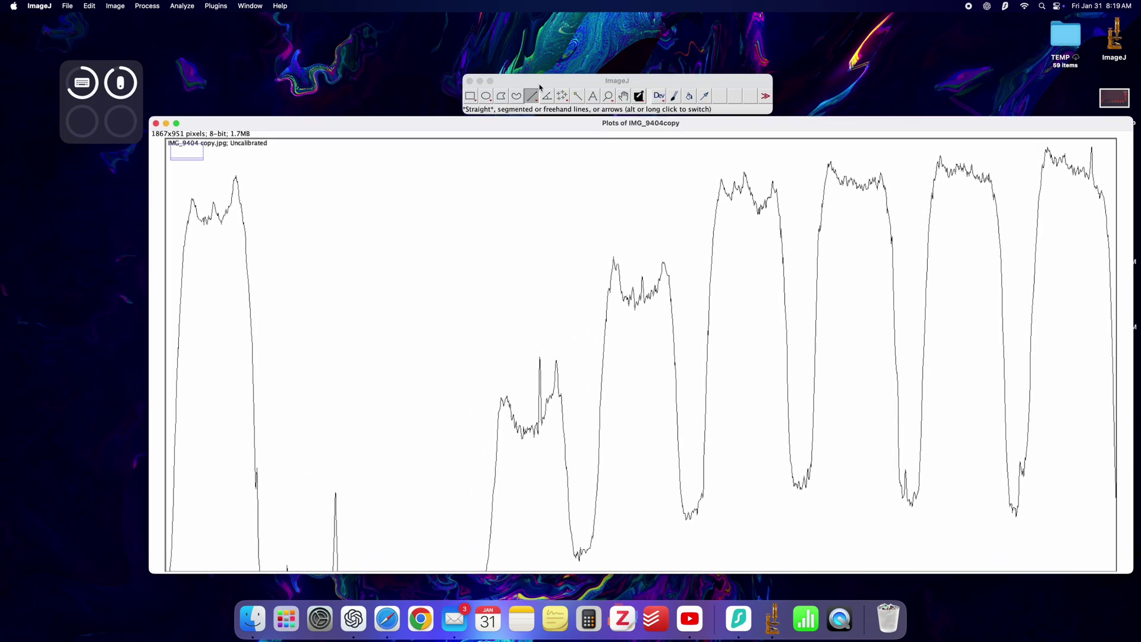
left_click_drag(540, 82, 514, 53)
left_click_drag(470, 127, 465, 101)
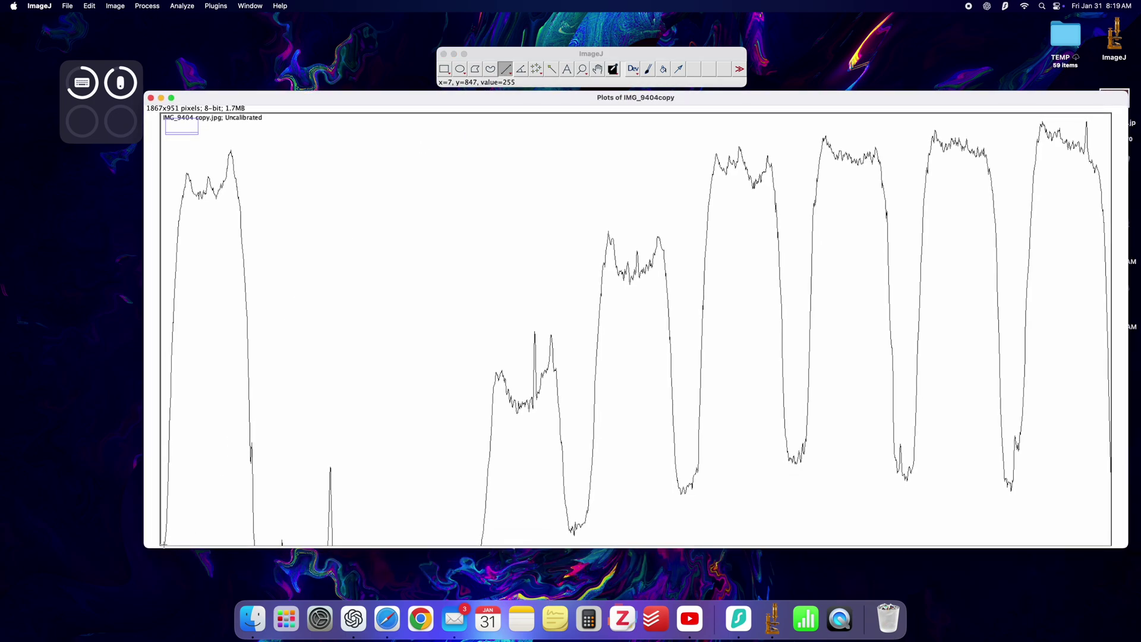
Draw straight baselines closing off each peak, from the control through the rightmost band.
left_click_drag(165, 544, 257, 544)
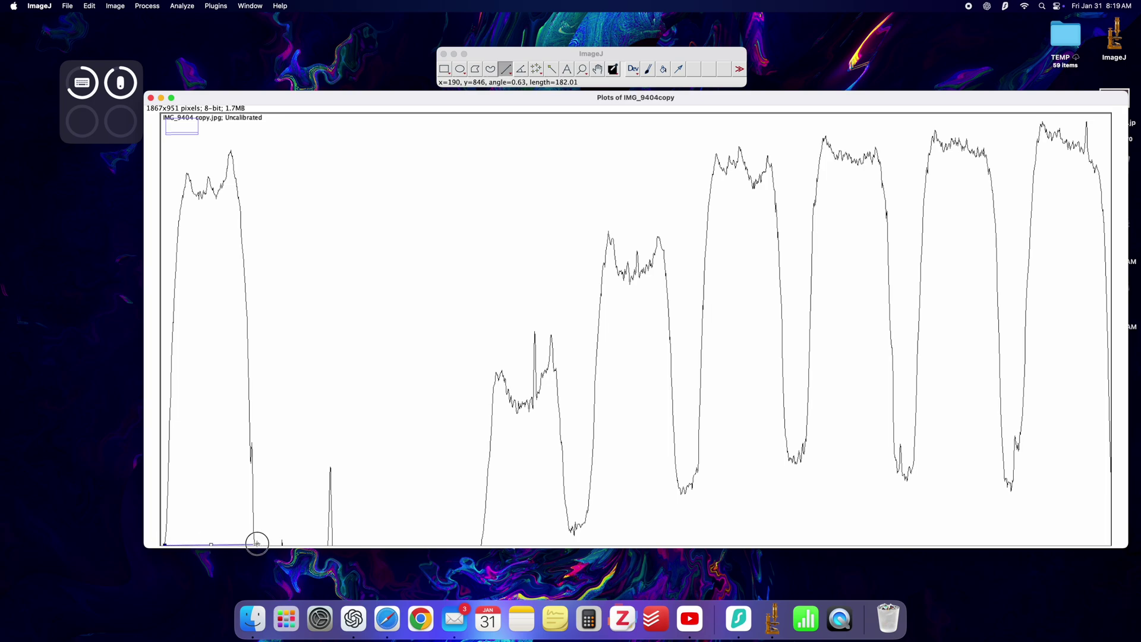
left_click(256, 543)
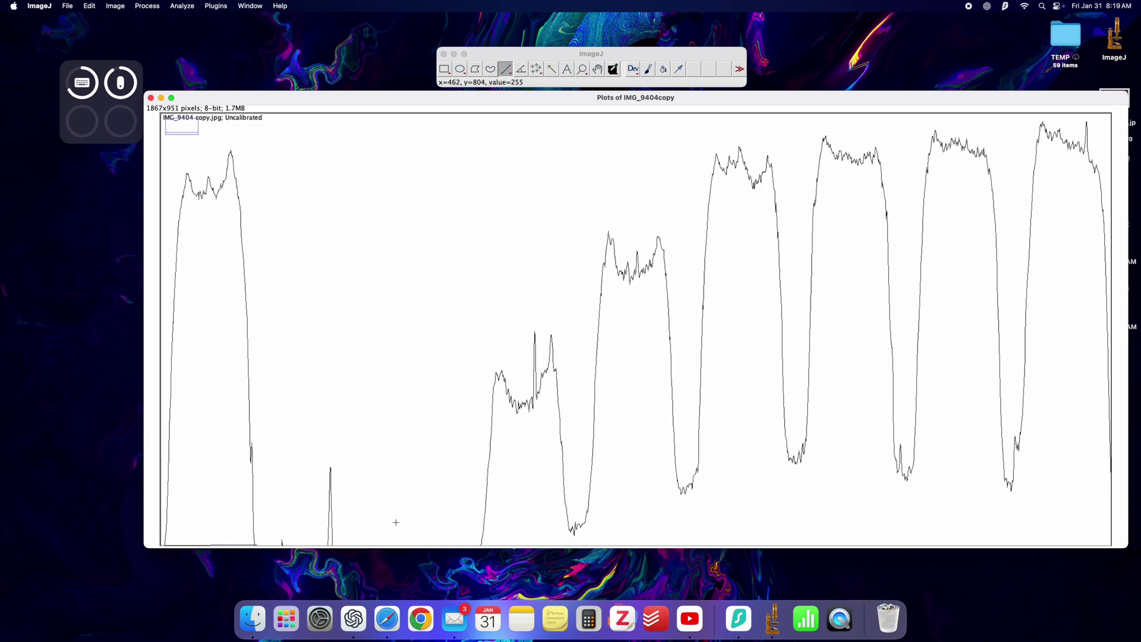
mouse_move(481, 544)
left_mouse_down()
mouse_move(571, 529)
mouse_move(752, 459)
mouse_move(791, 457)
left_mouse_up()
left_click(690, 486)
left_click(790, 457)
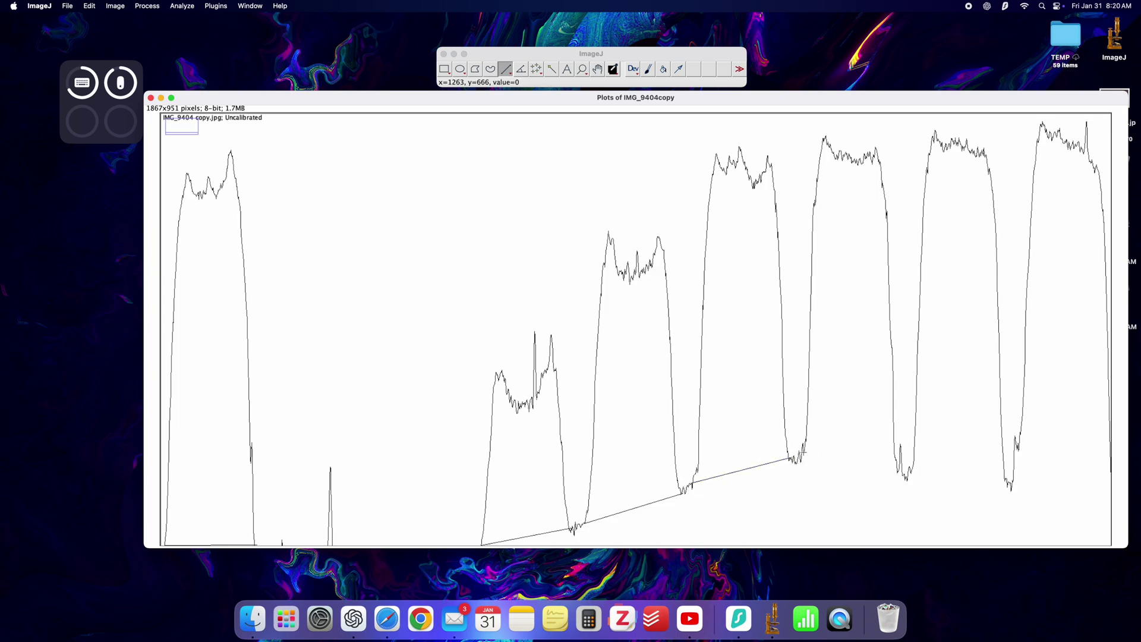
left_click_drag(803, 453, 898, 469)
left_click(907, 471)
left_click_drag(910, 471, 1007, 479)
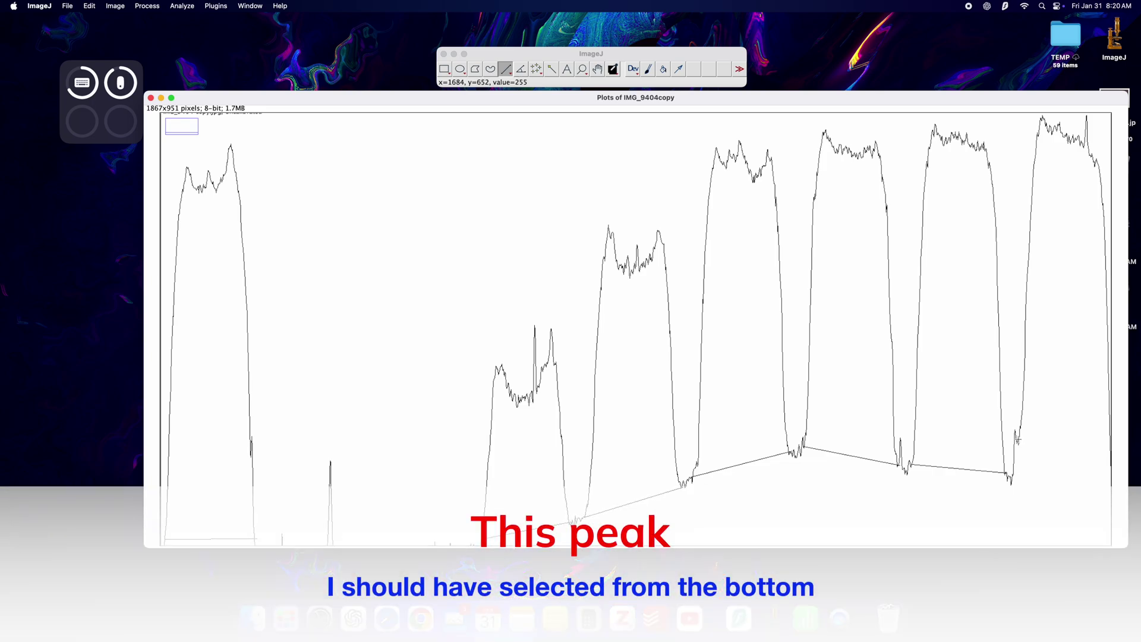
left_click_drag(1018, 443, 1116, 467)
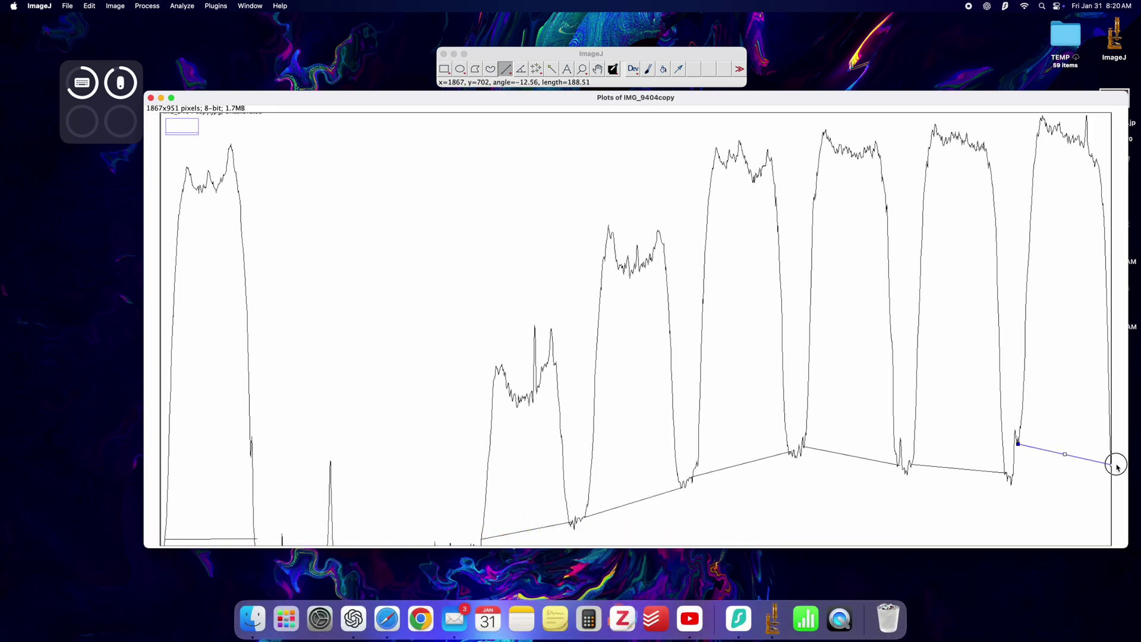
key("super+d")
left_click(1118, 466)
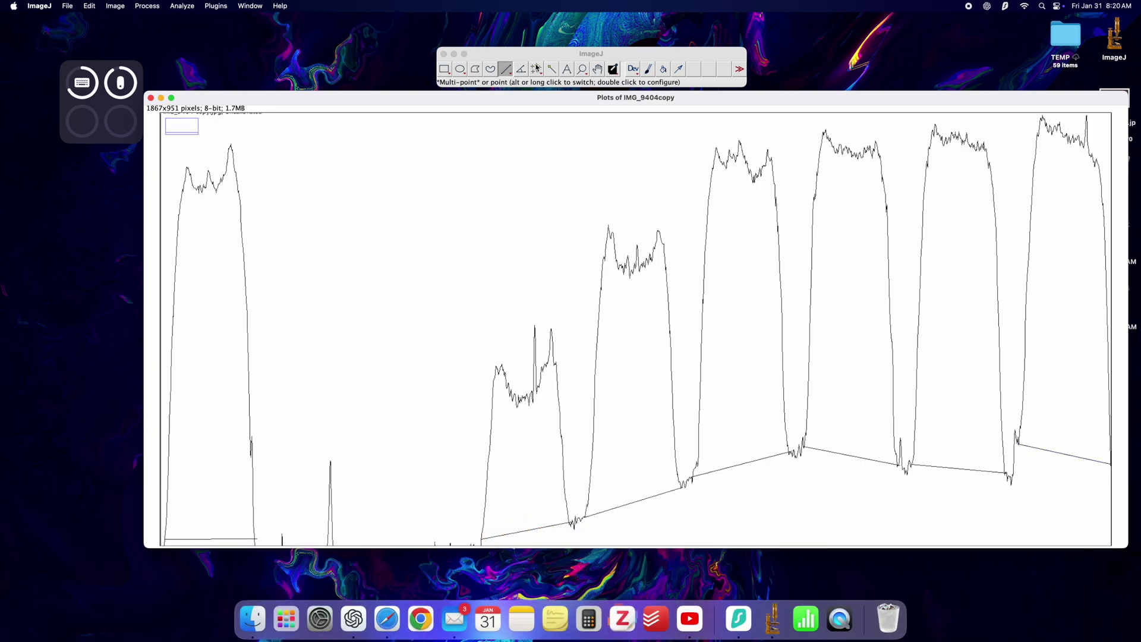
Measure all seven peak areas by clicking inside each peak with the wand tool.
left_click(552, 69)
left_click(194, 354)
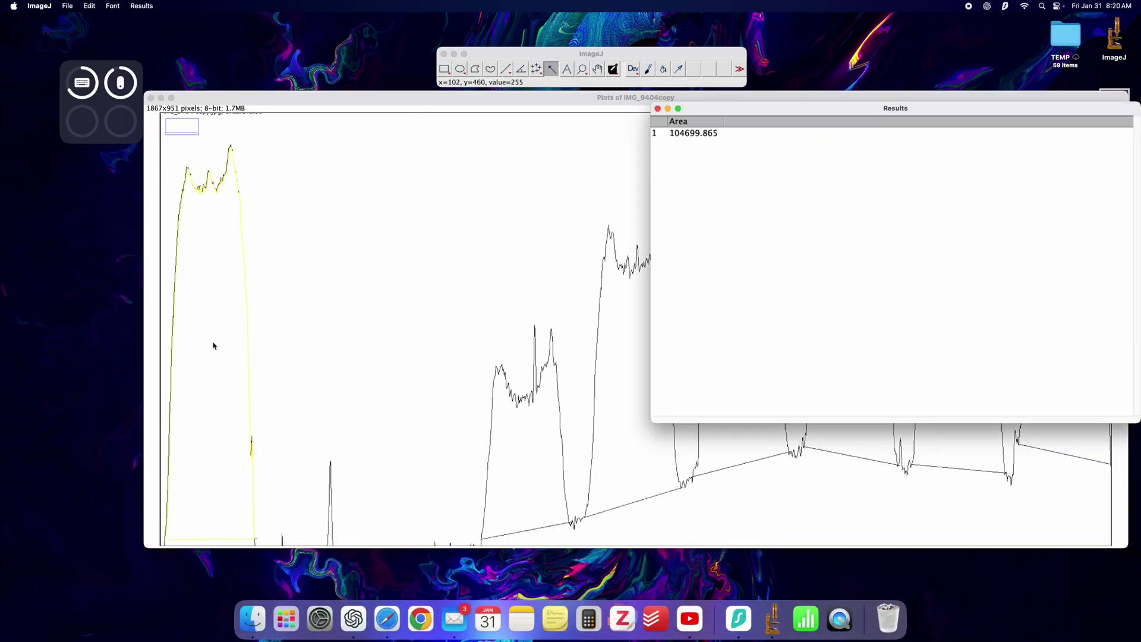
left_click(547, 416)
left_click(628, 399)
left_click(731, 355)
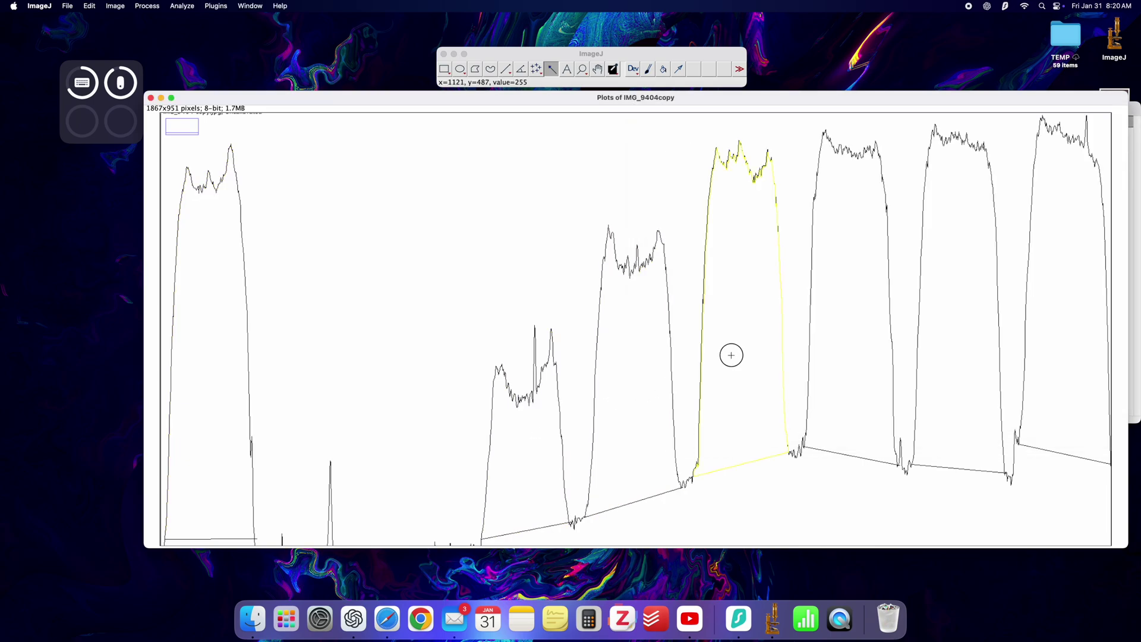
left_click(830, 341)
left_click(947, 313)
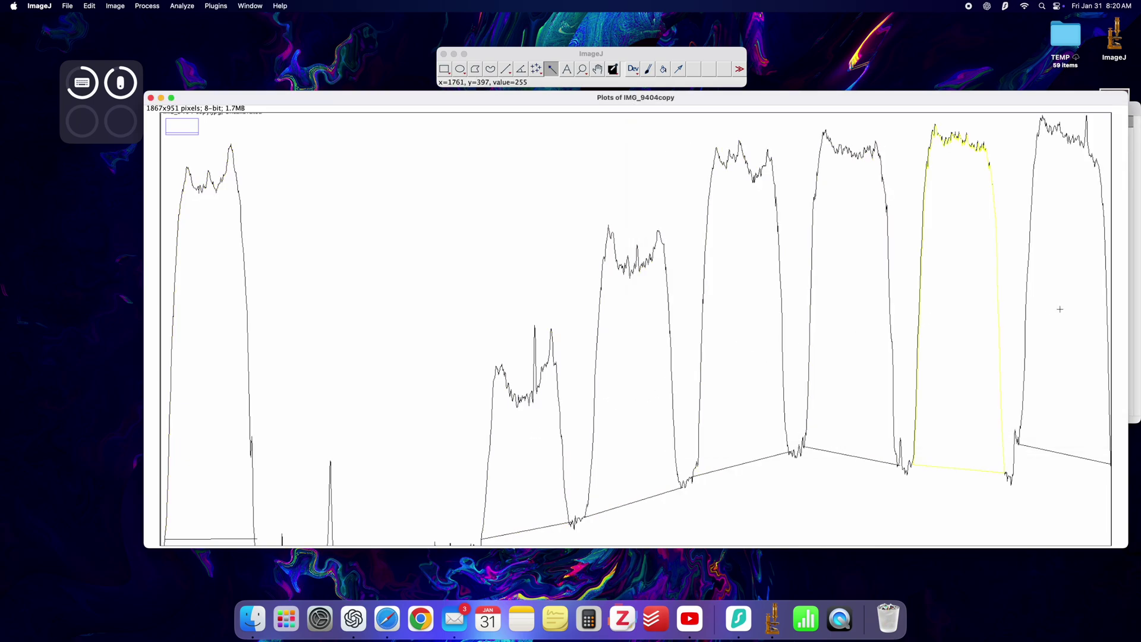
left_click(1057, 311)
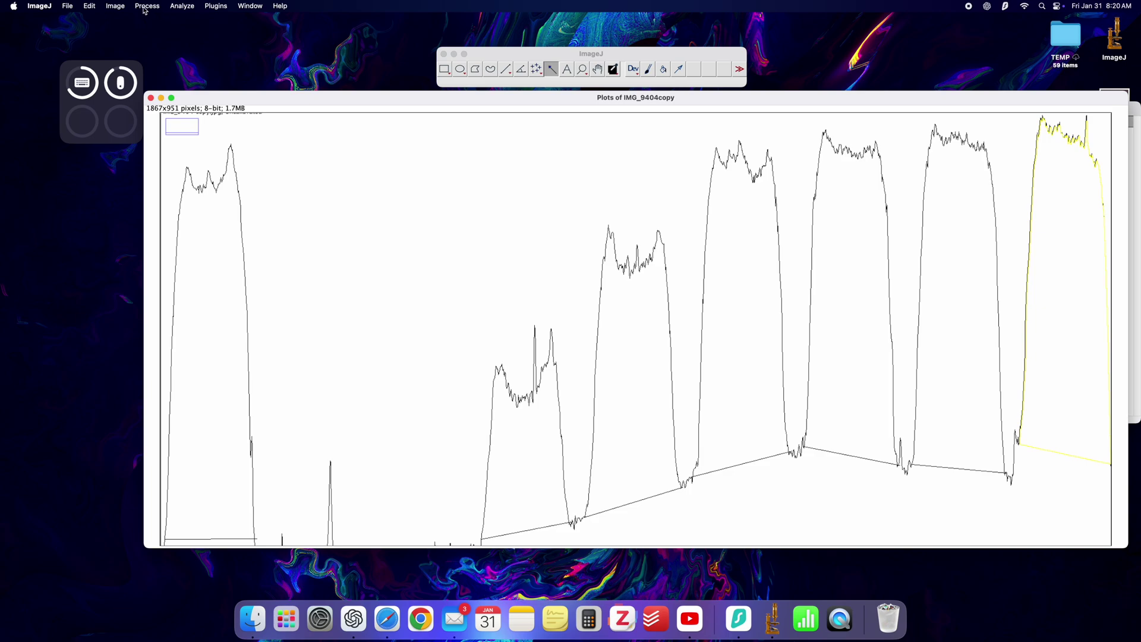
Label the peaks with their values via Analyze > Gels > Label Peaks.
left_click(180, 6)
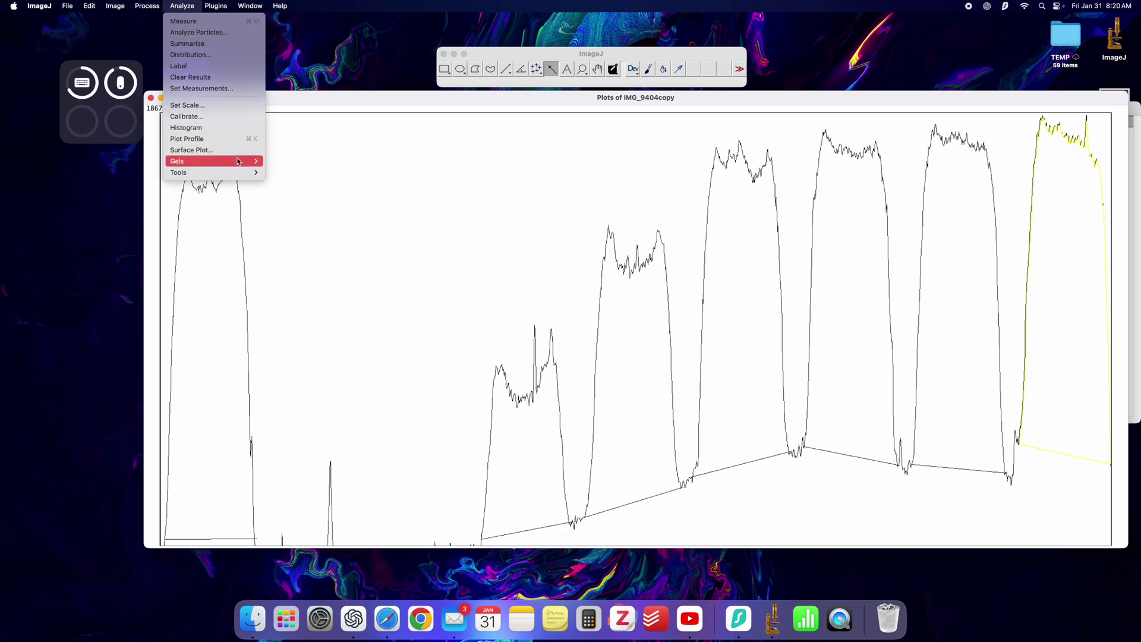
mouse_move(239, 161)
left_click(302, 217)
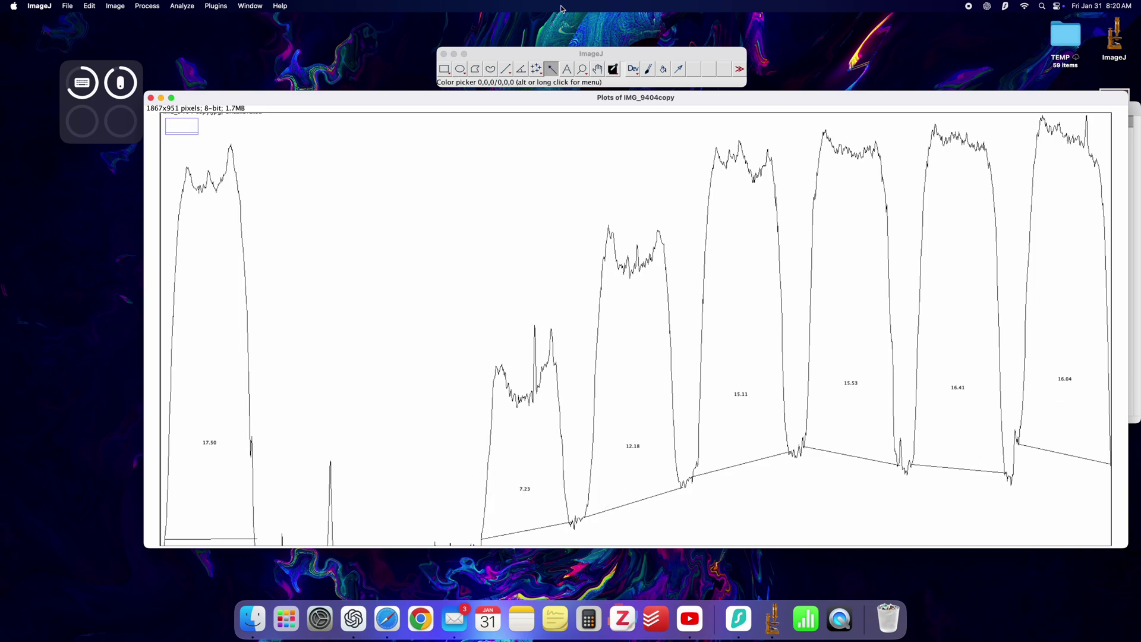
Move the plot aside, bring the Results table forward, and select all seven measurement rows.
left_click_drag(670, 96, 547, 105)
left_click_drag(991, 544, 812, 526)
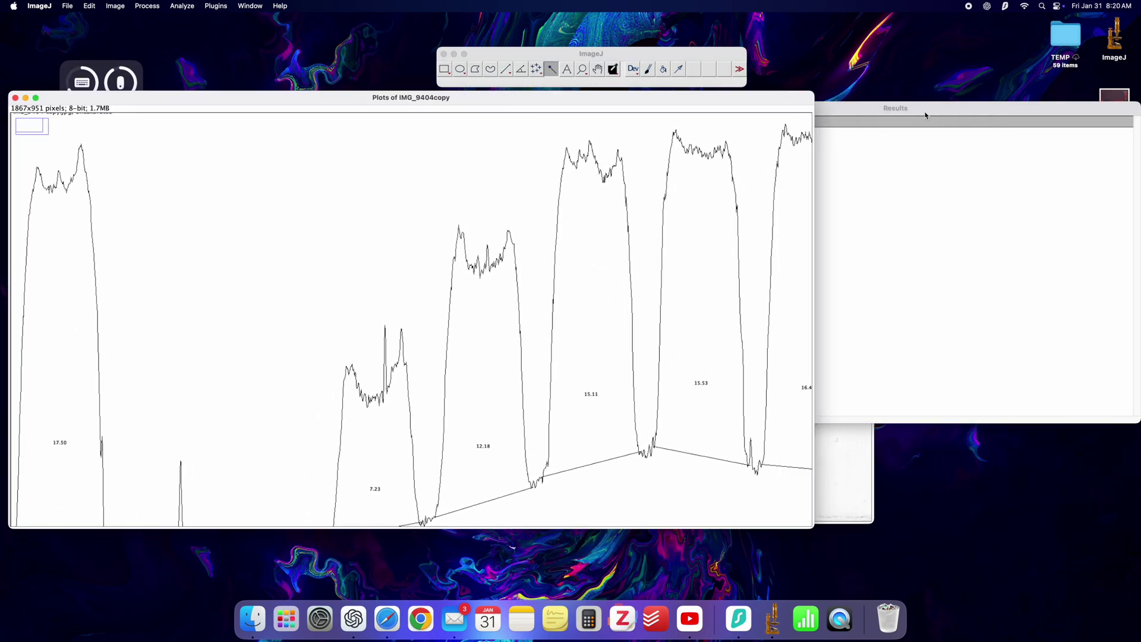
left_click(925, 109)
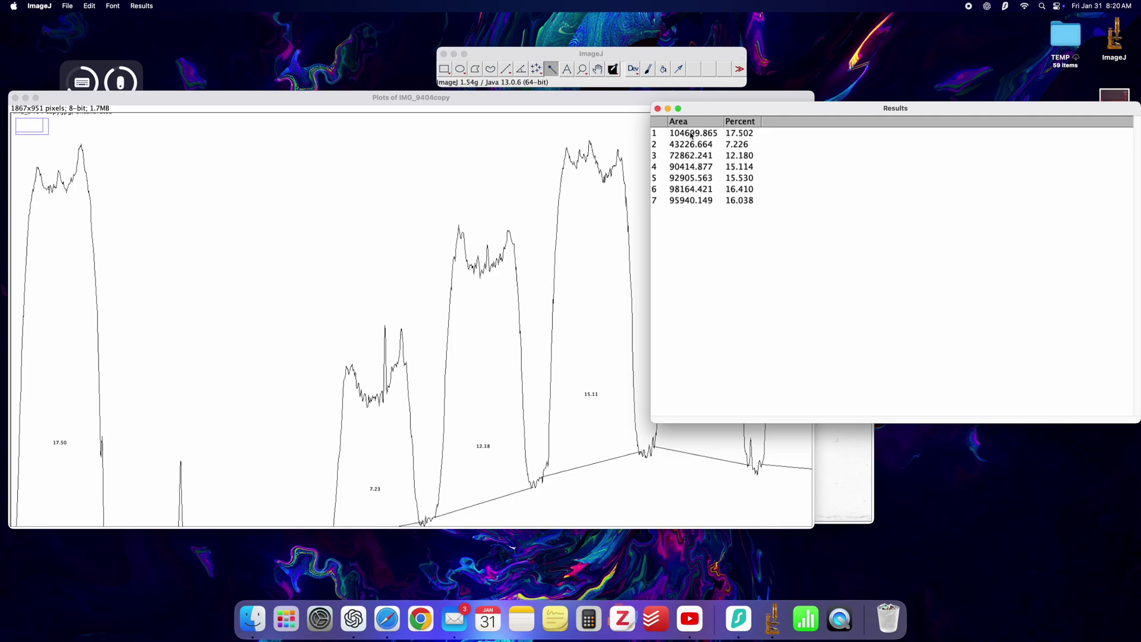
left_click_drag(690, 135, 740, 209)
key("super+c")
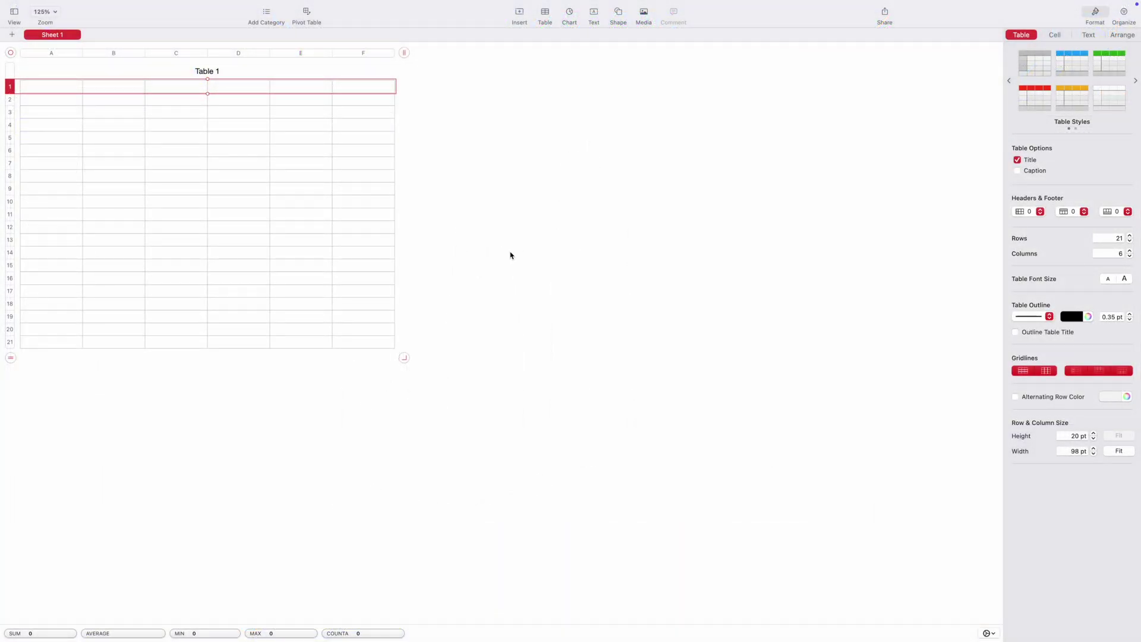
Paste the seven peak rows into Table 1 at A1 and center-align the values.
left_click(51, 89)
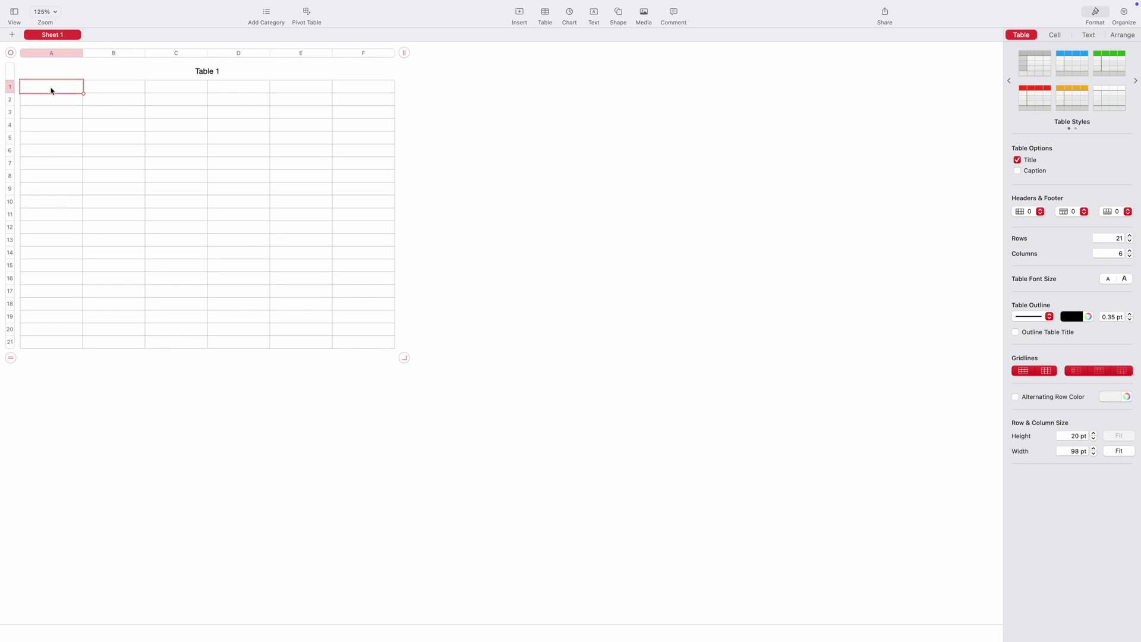
key("super+v")
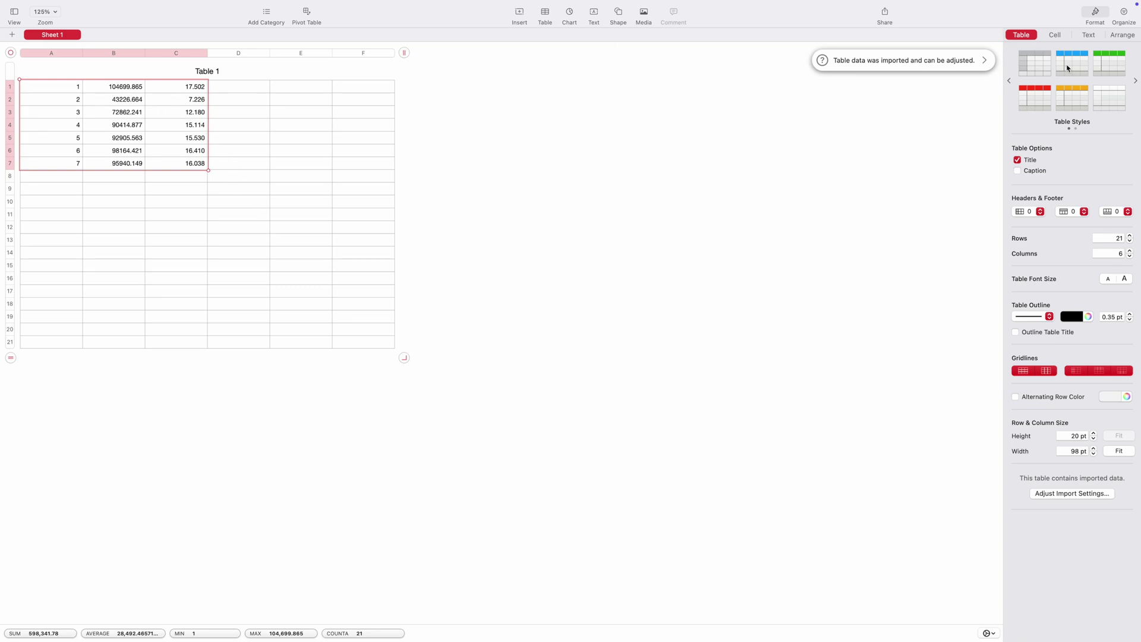
left_click(1088, 35)
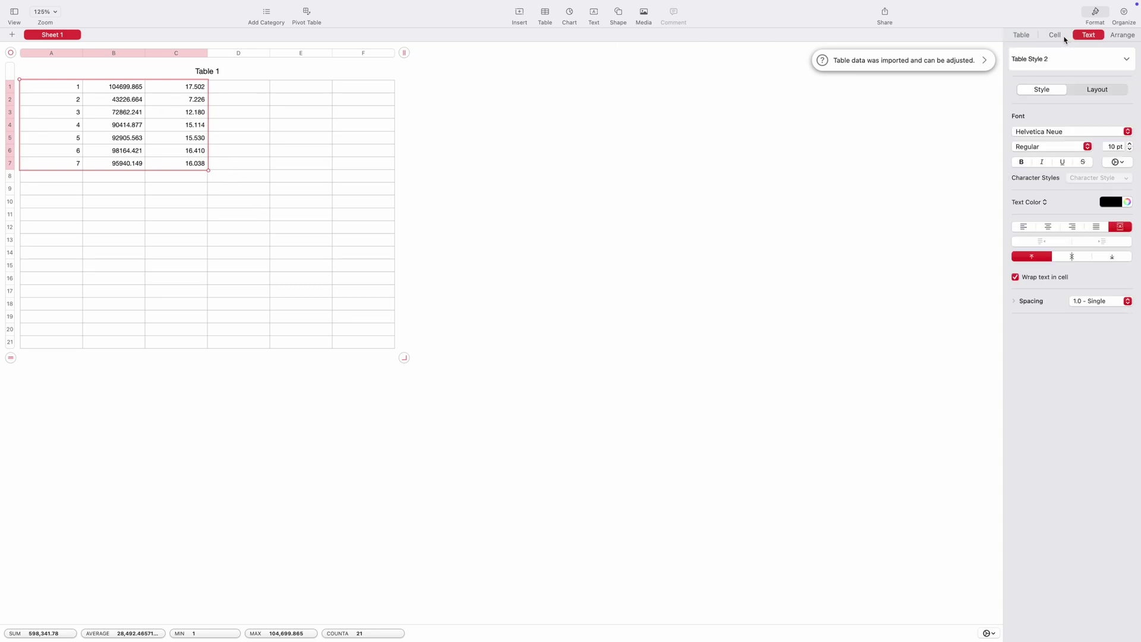
left_click(1048, 227)
Relabel cells A1–A3 as C, S1 and S1.
left_click(277, 205)
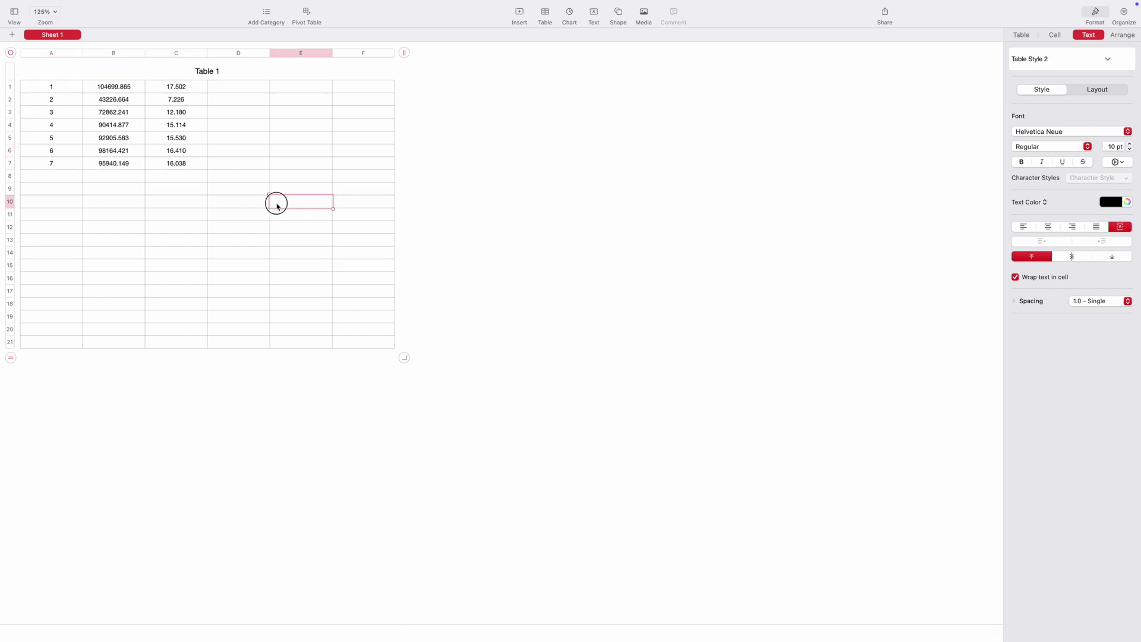
left_click(79, 89)
double_click(70, 88)
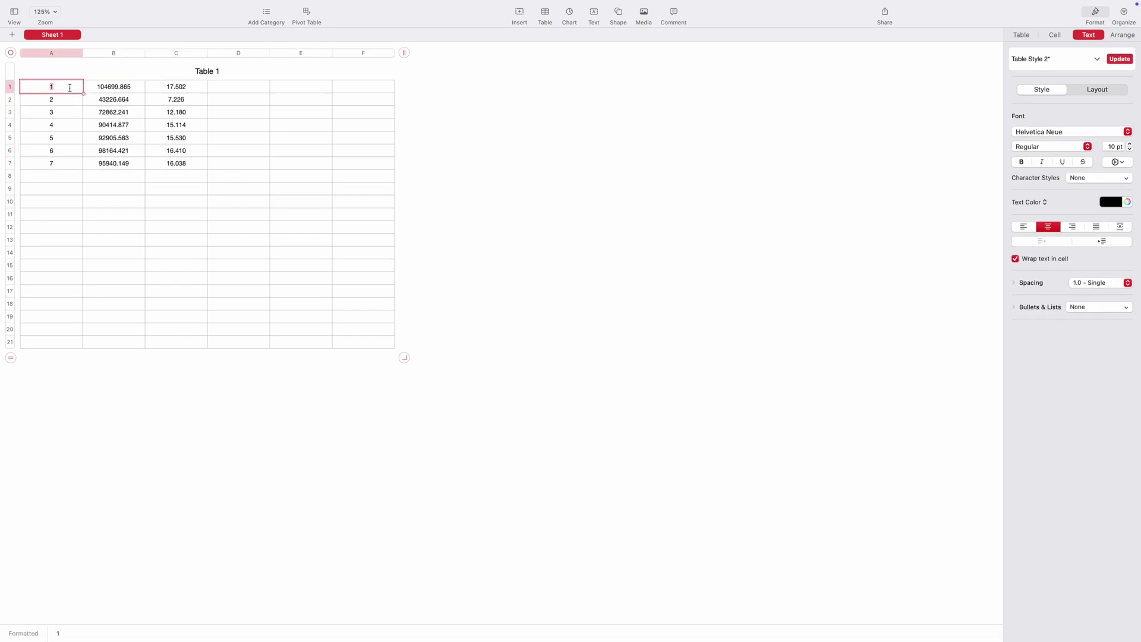
type("C")
left_click(72, 101)
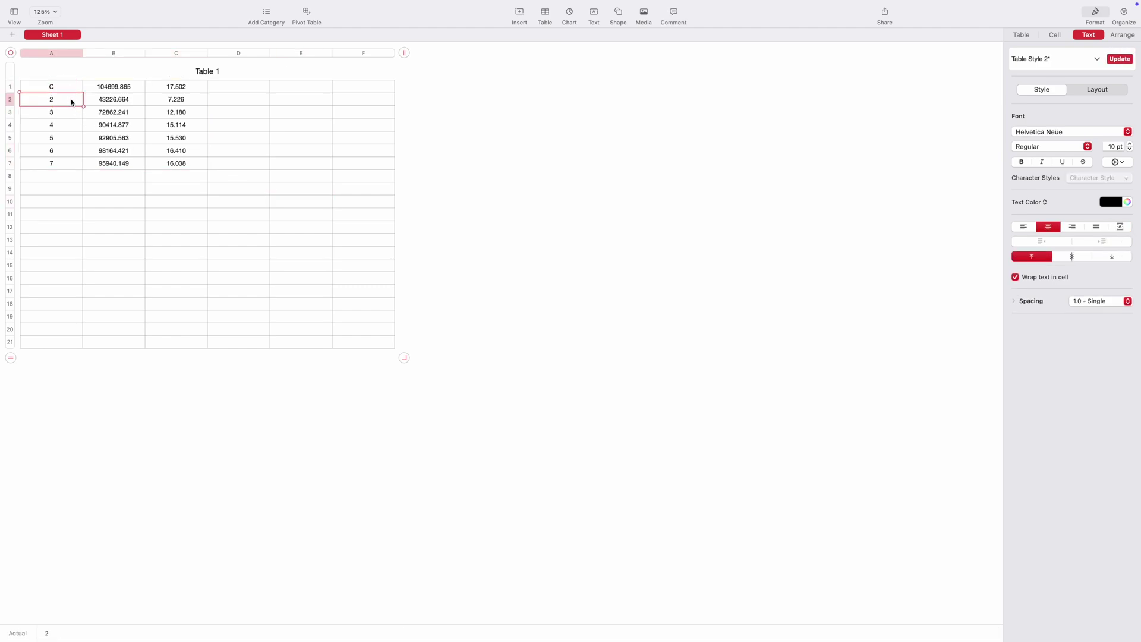
type("S1")
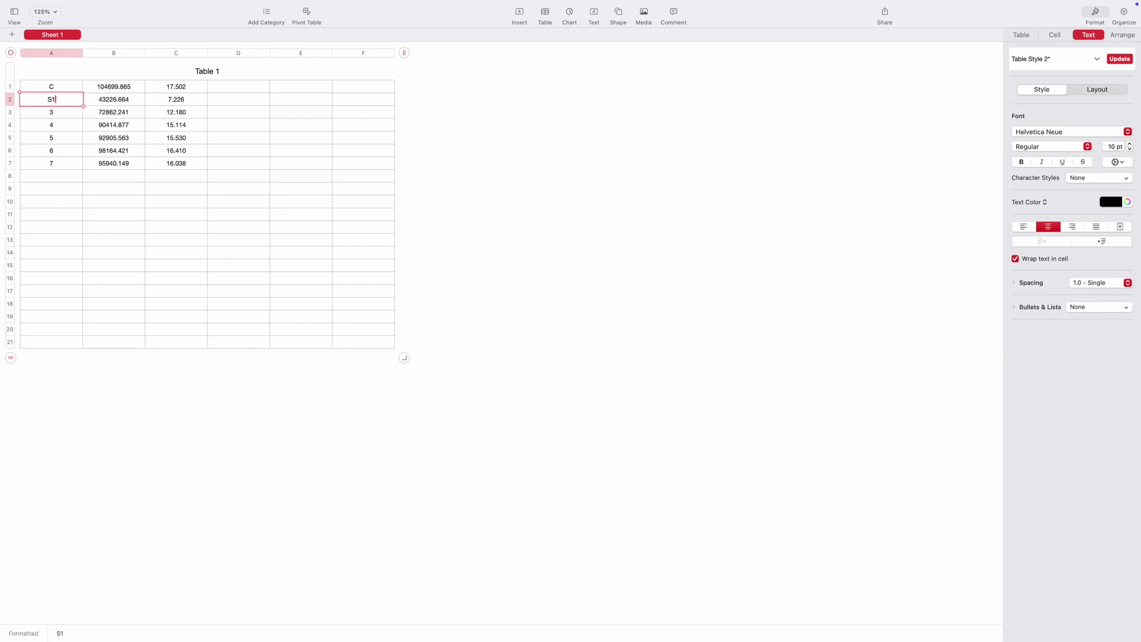
key("Tab")
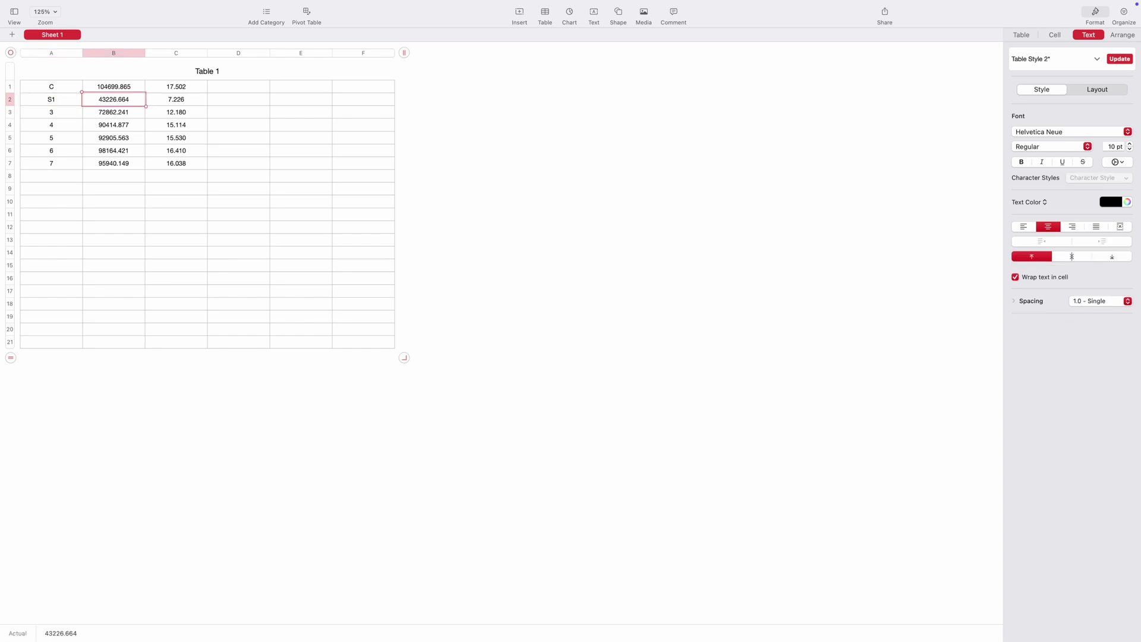
left_click(43, 113)
type("S1")
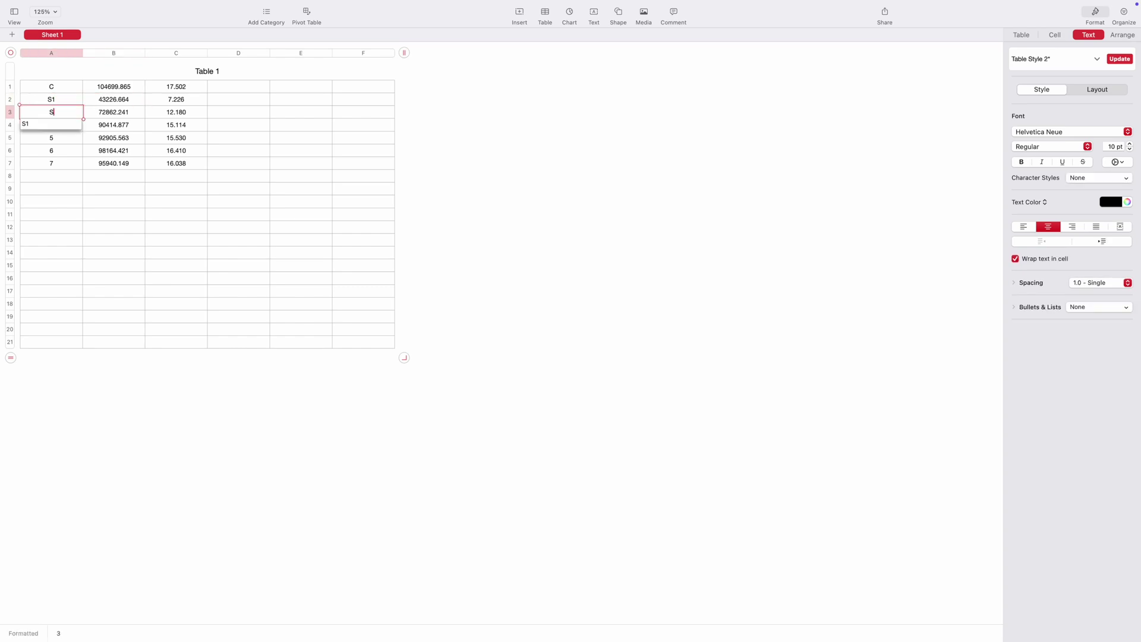
Relabel cells A4–A7 as S2, S2, S3 and S3.
left_click(50, 127)
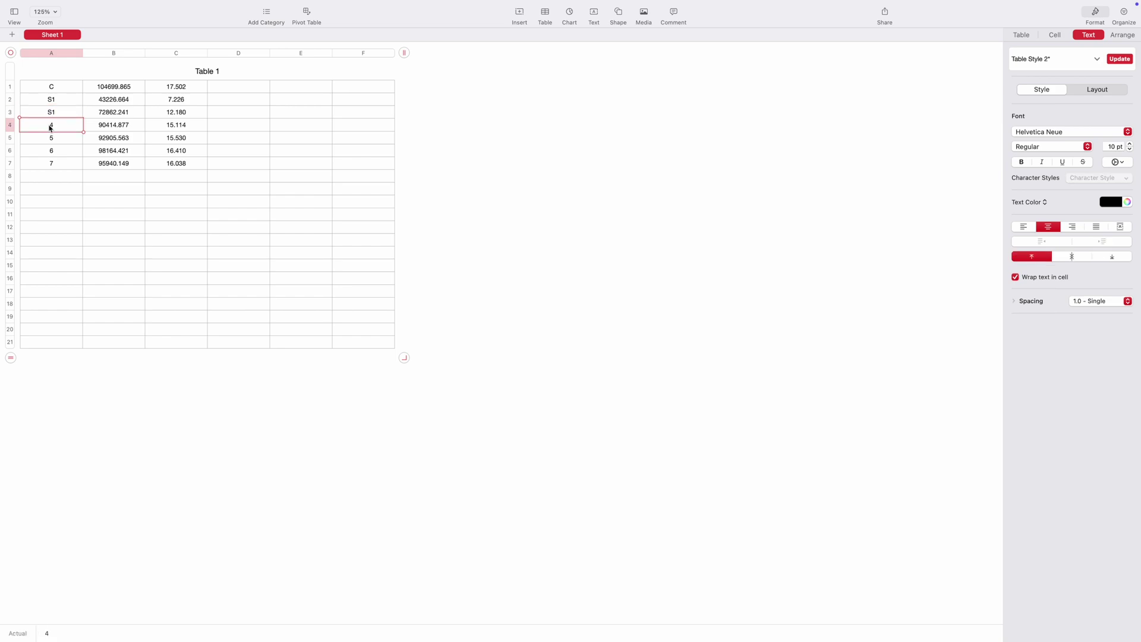
type("S2")
left_click(51, 141)
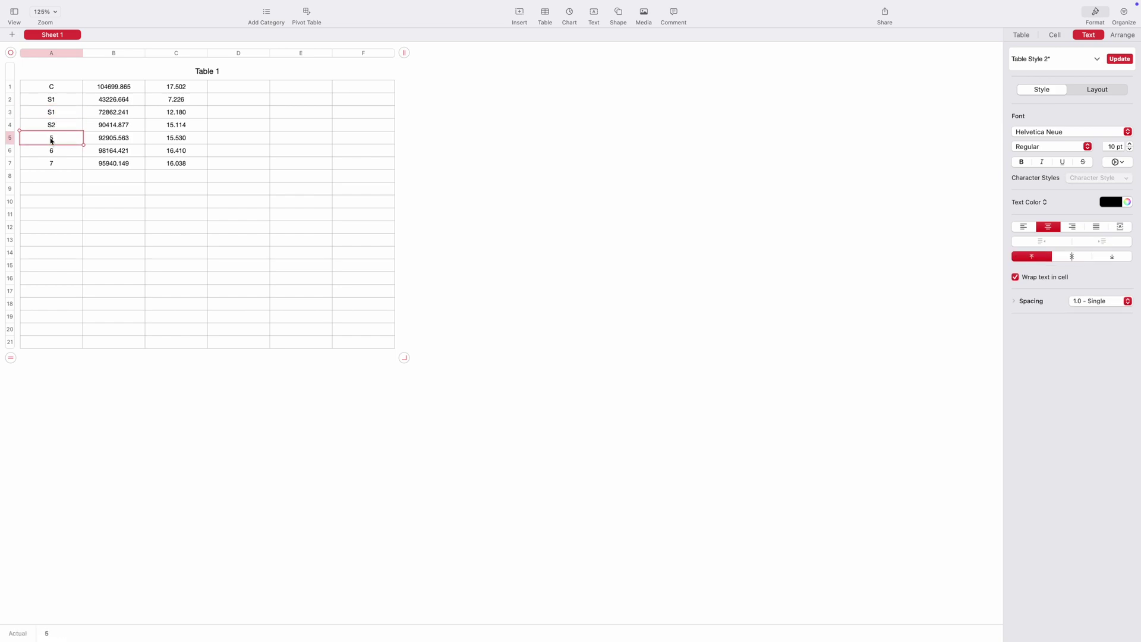
type("S2")
left_click(51, 153)
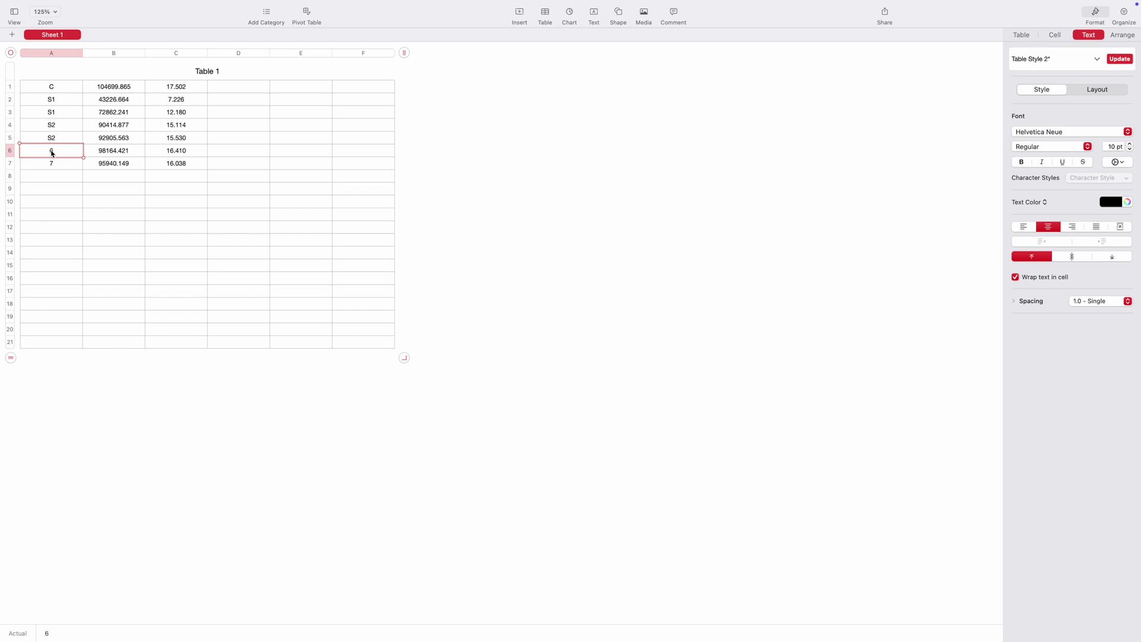
type("S3")
left_click(51, 164)
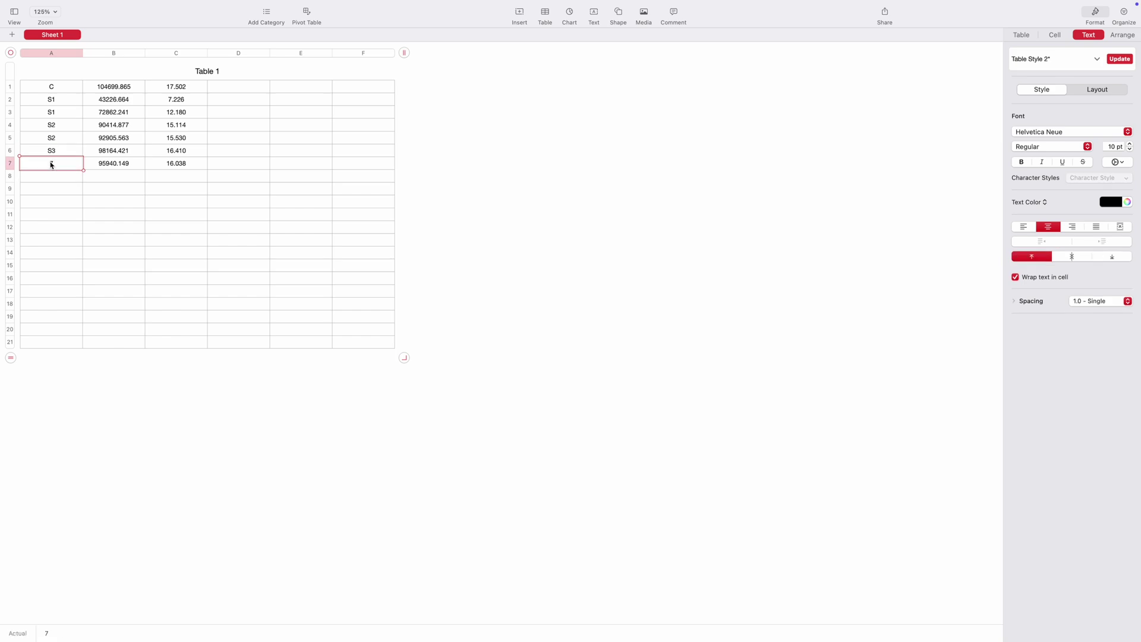
type("S3")
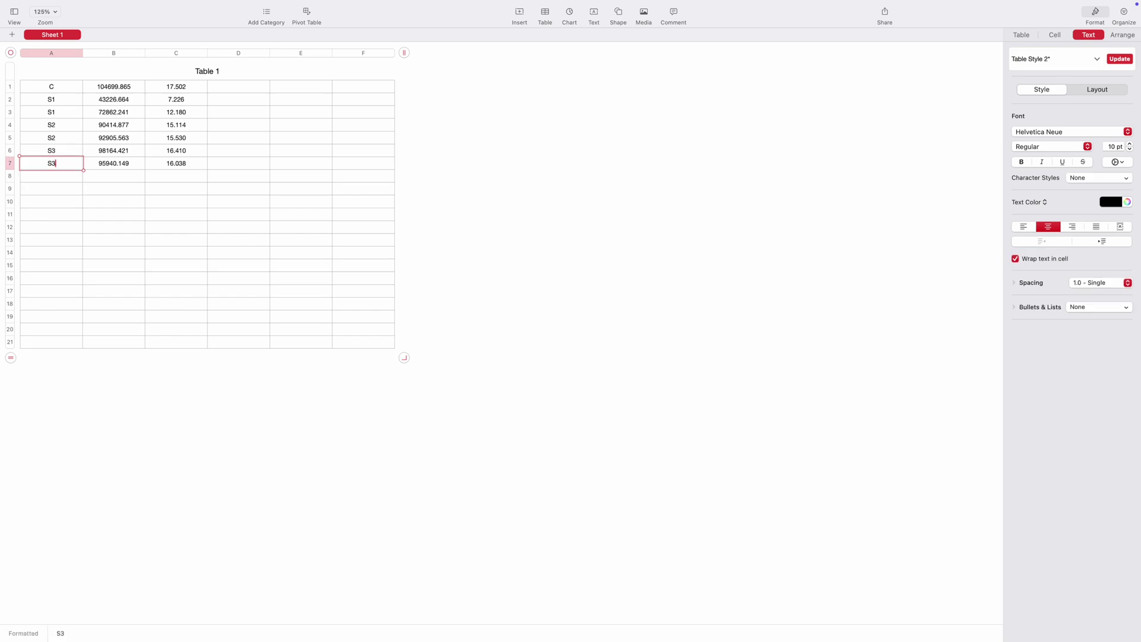
left_click(137, 202)
Insert an empty row above the table and put the heading 'Average' in D1.
left_click(10, 85)
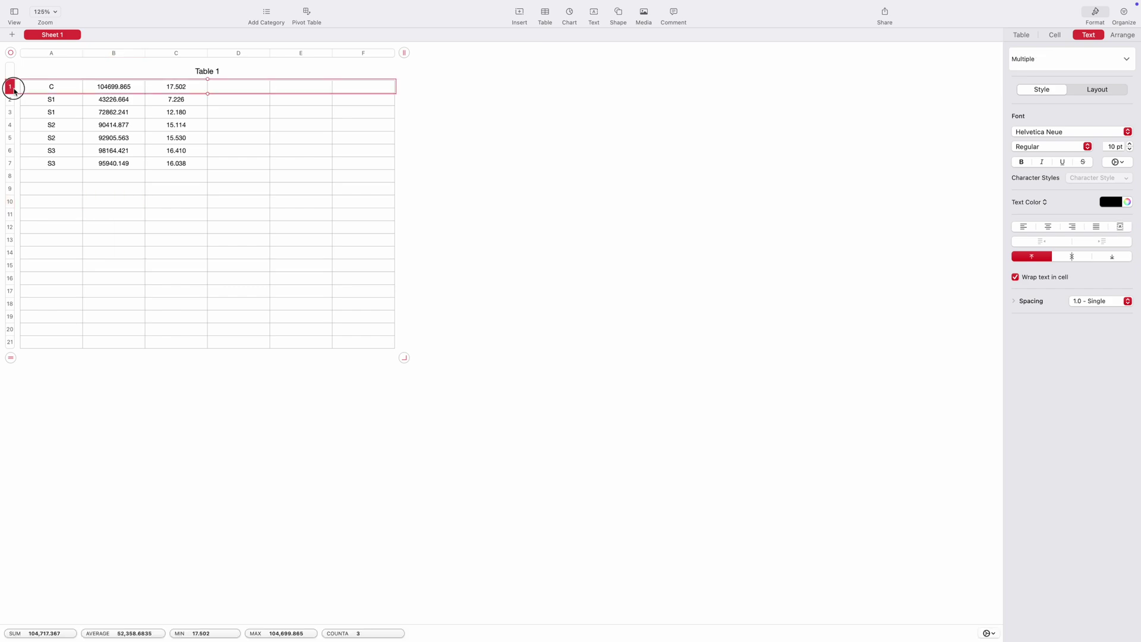
left_click(16, 87)
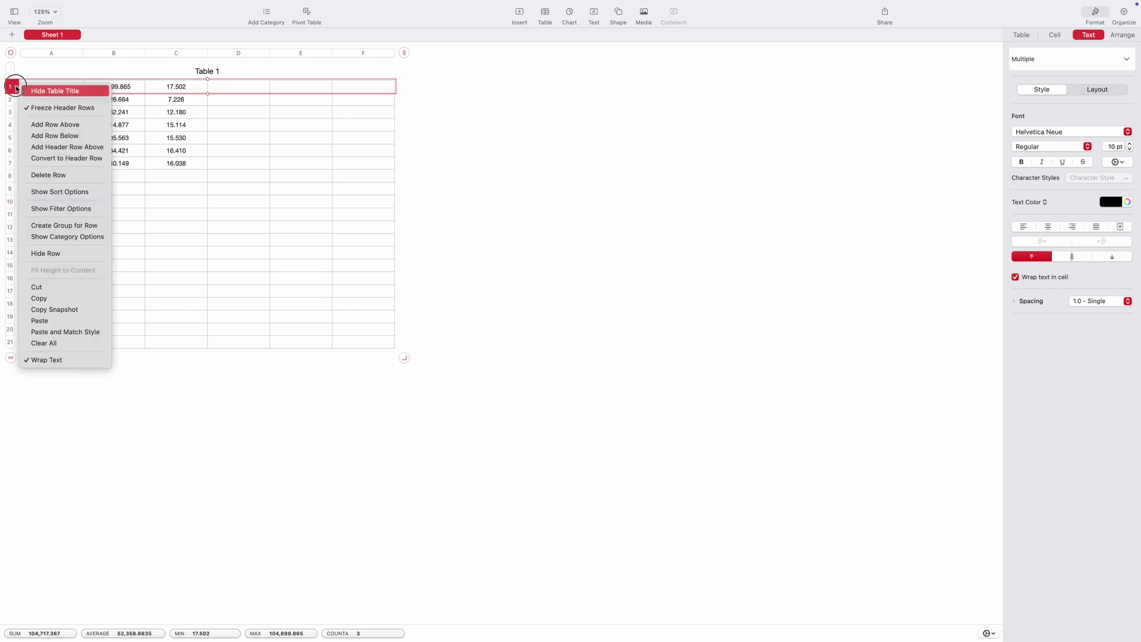
left_click(60, 124)
left_click(227, 100)
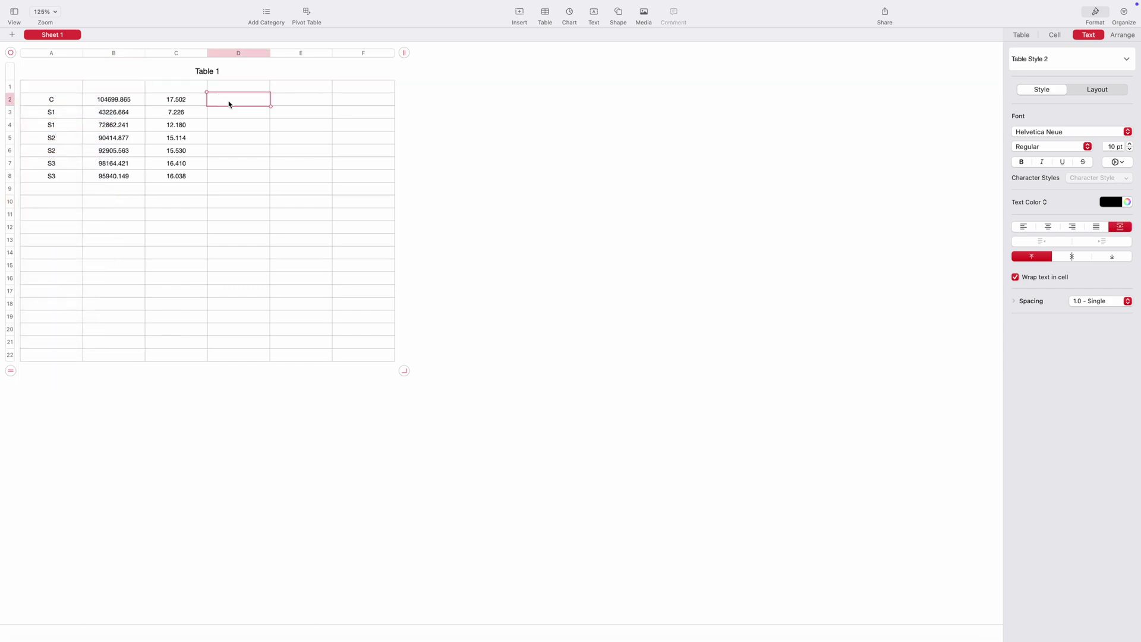
left_click(235, 88)
left_click(248, 87)
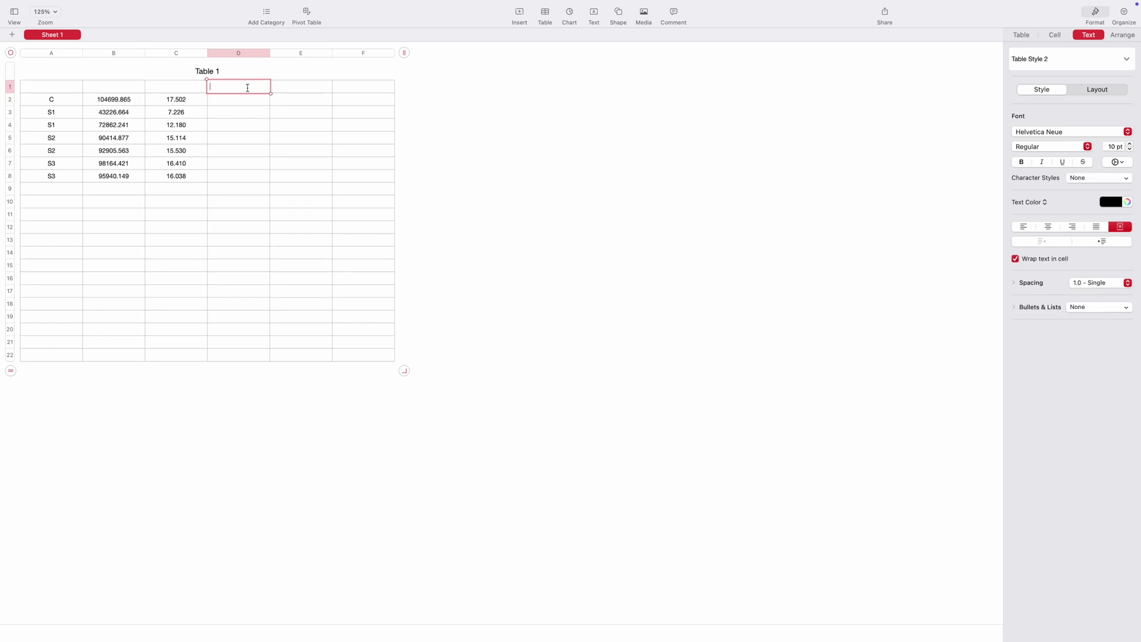
type("Averages")
left_click(254, 110)
Enter =AVERAGE(B3:B4) in D3 for the S1 mean peak area.
left_click(231, 103)
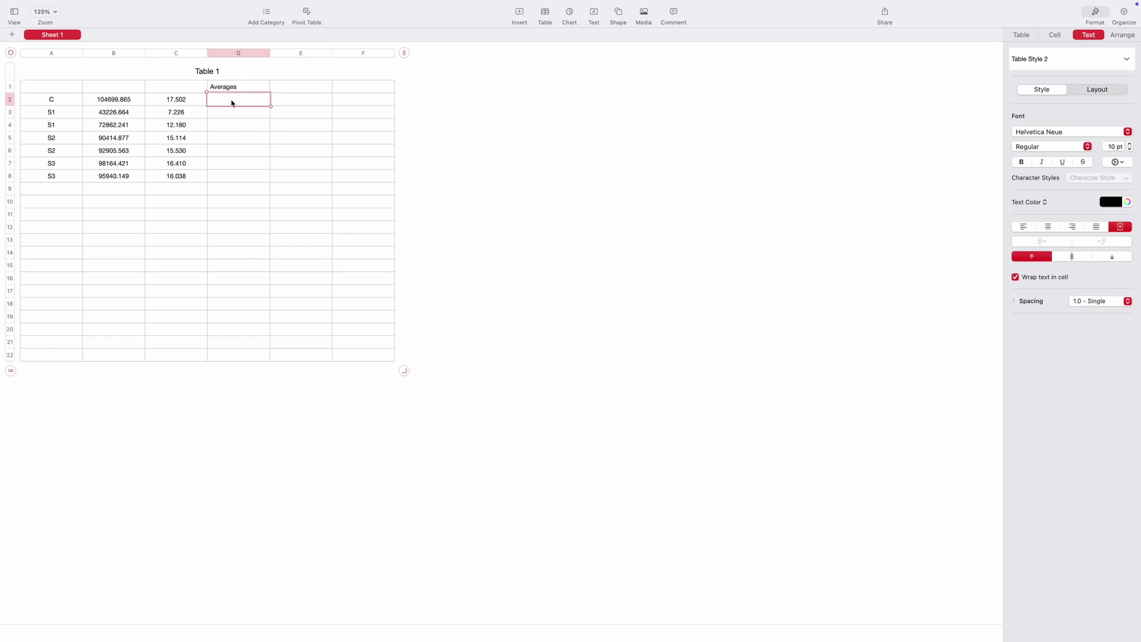
key("=")
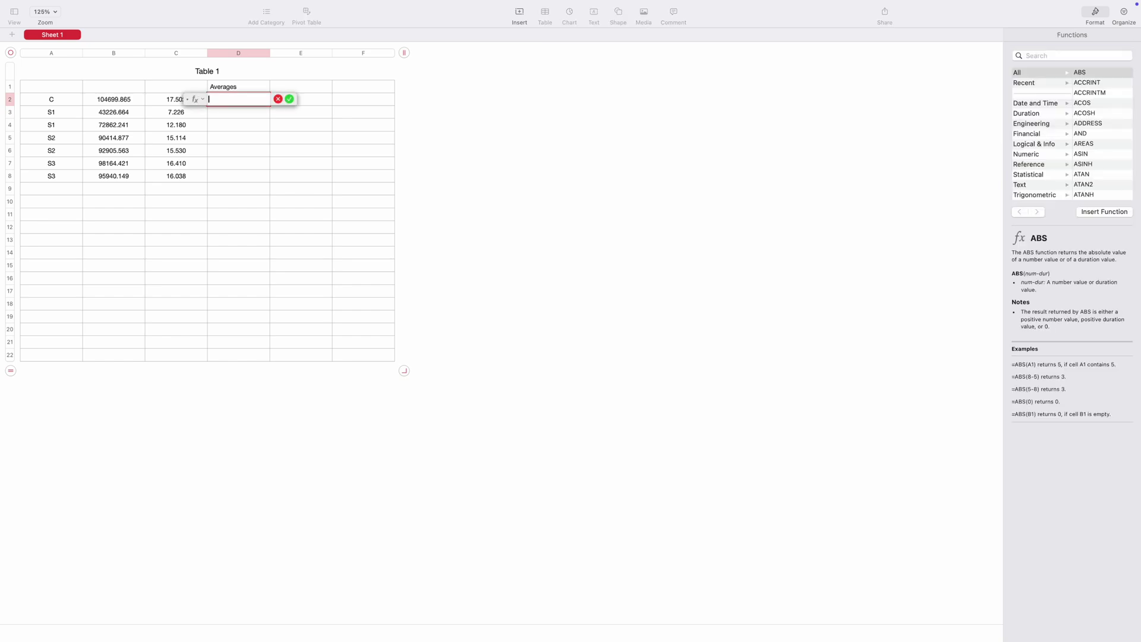
left_click(278, 99)
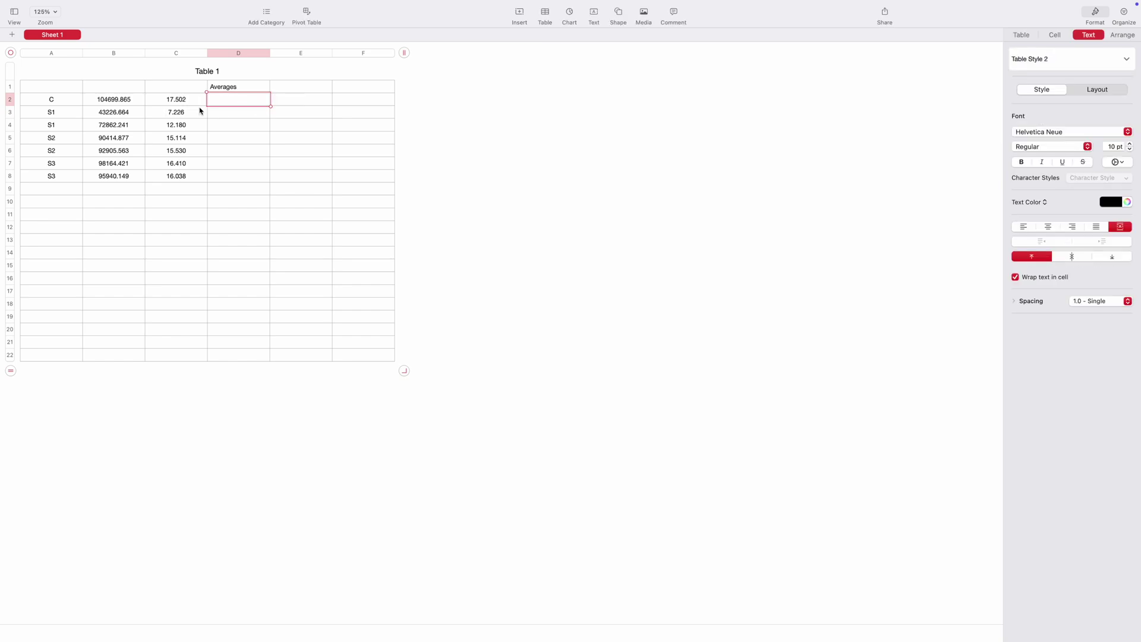
left_click(238, 118)
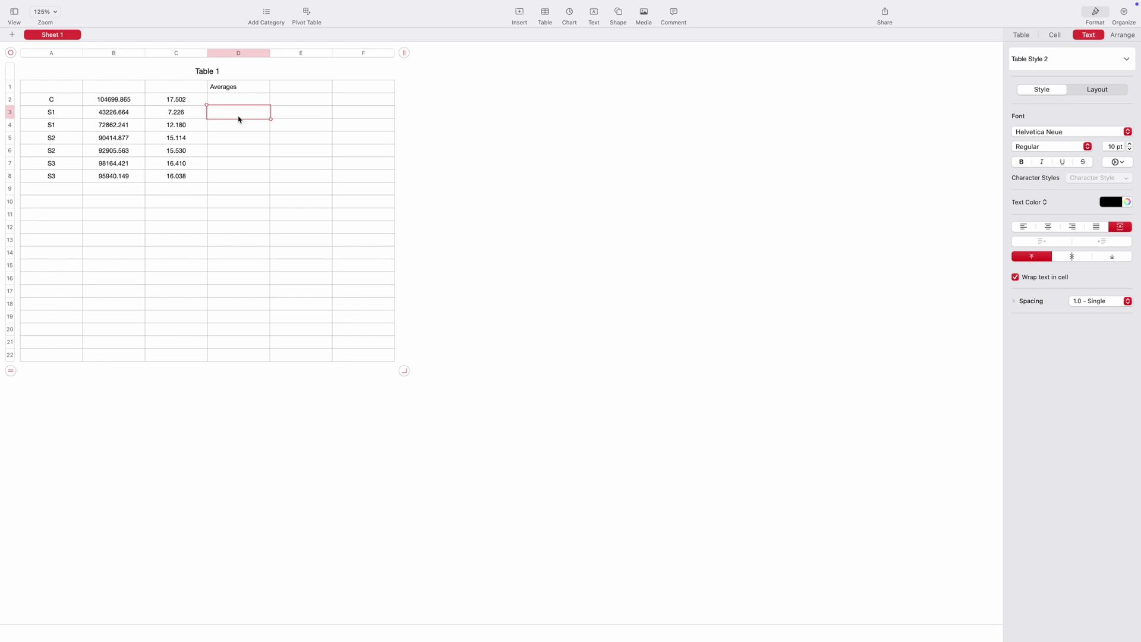
type("aver")
key("BackSpace")
key("BackSpace")
key("BackSpace")
key("BackSpace")
type("=")
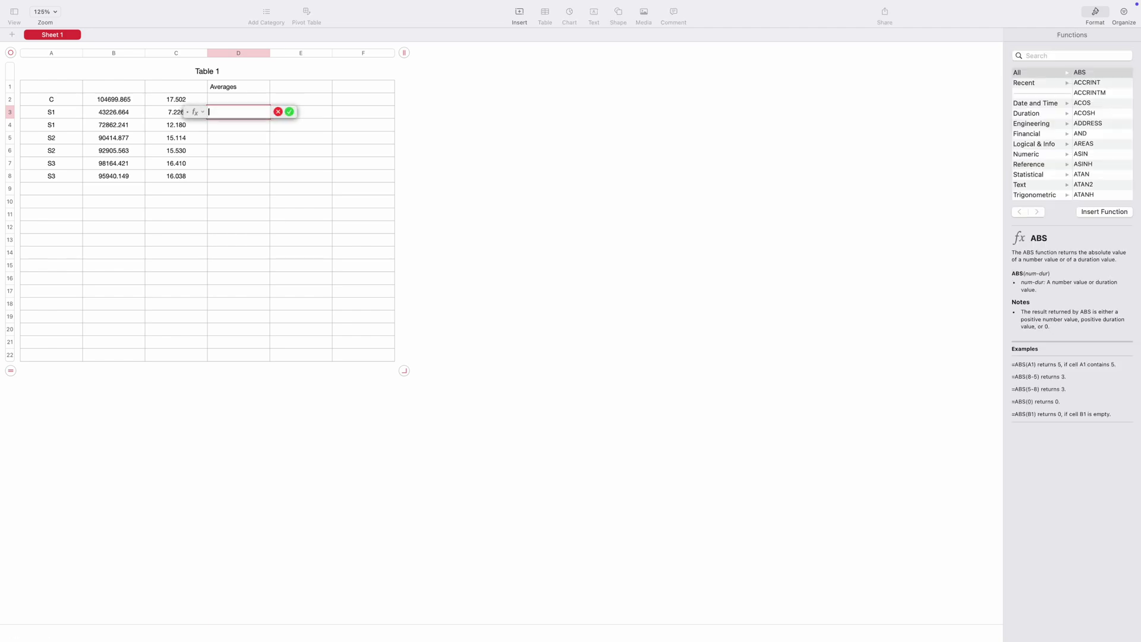
type("average")
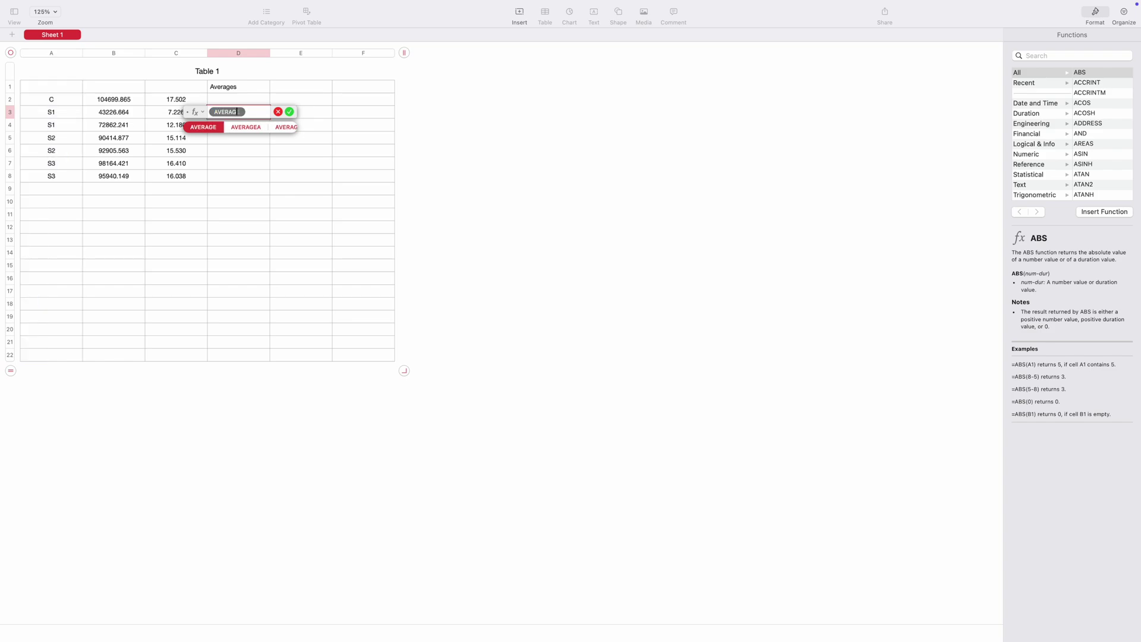
left_click(203, 127)
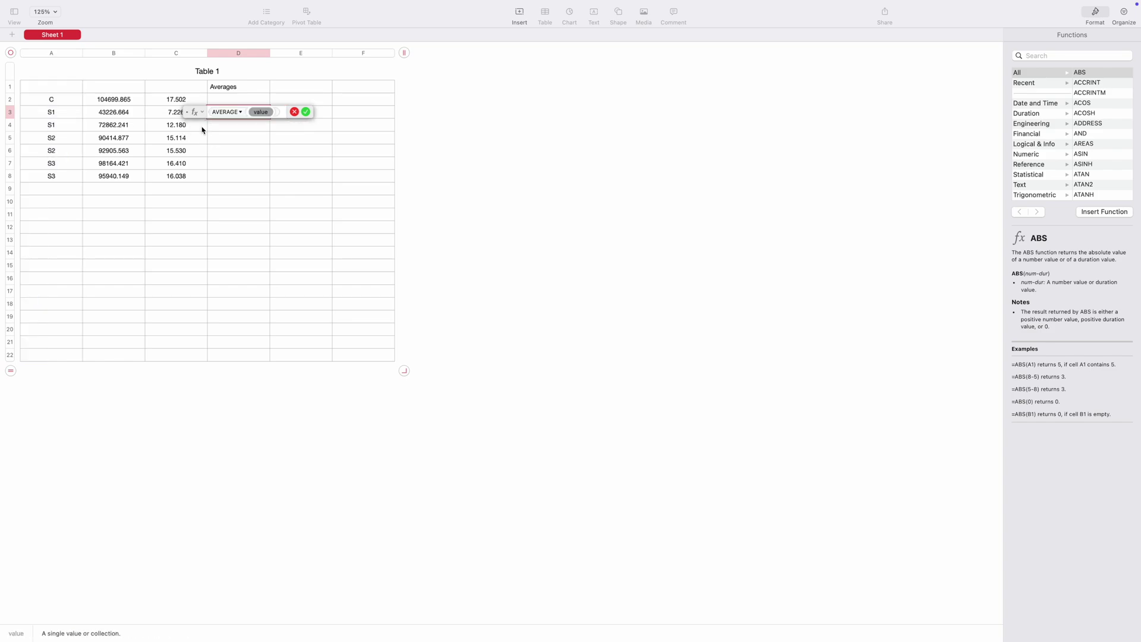
left_click(106, 117)
left_click(116, 127, "shift")
key("Return")
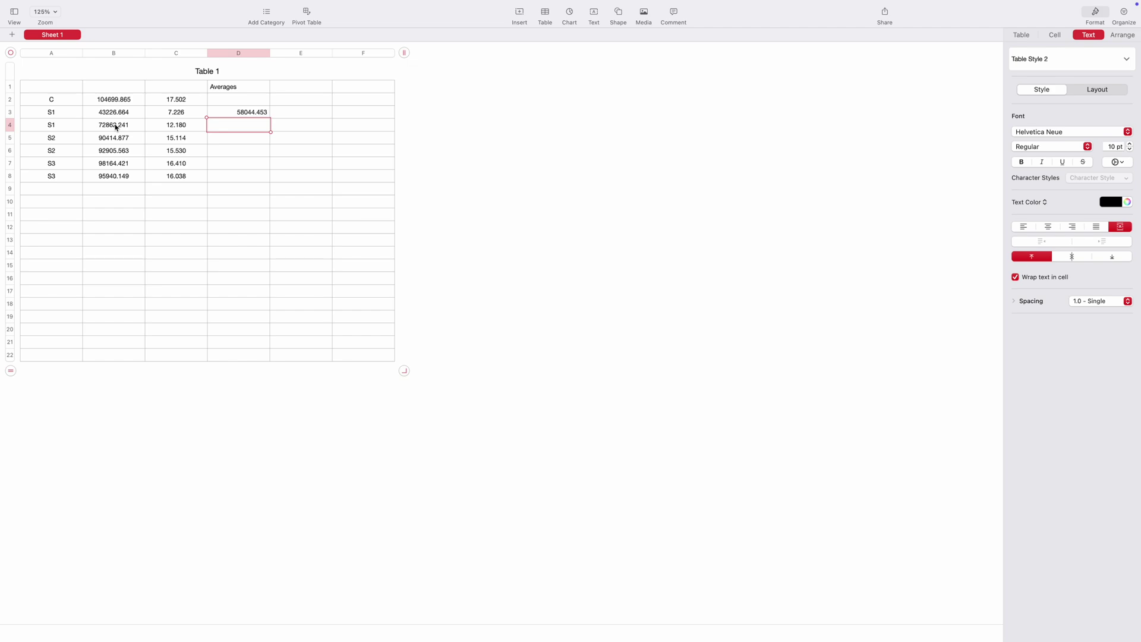
Enter =AVERAGE(B5,B6) in D4 and =AVERAGE(B7,B8) in D5 for S2 and S3.
type("=aver")
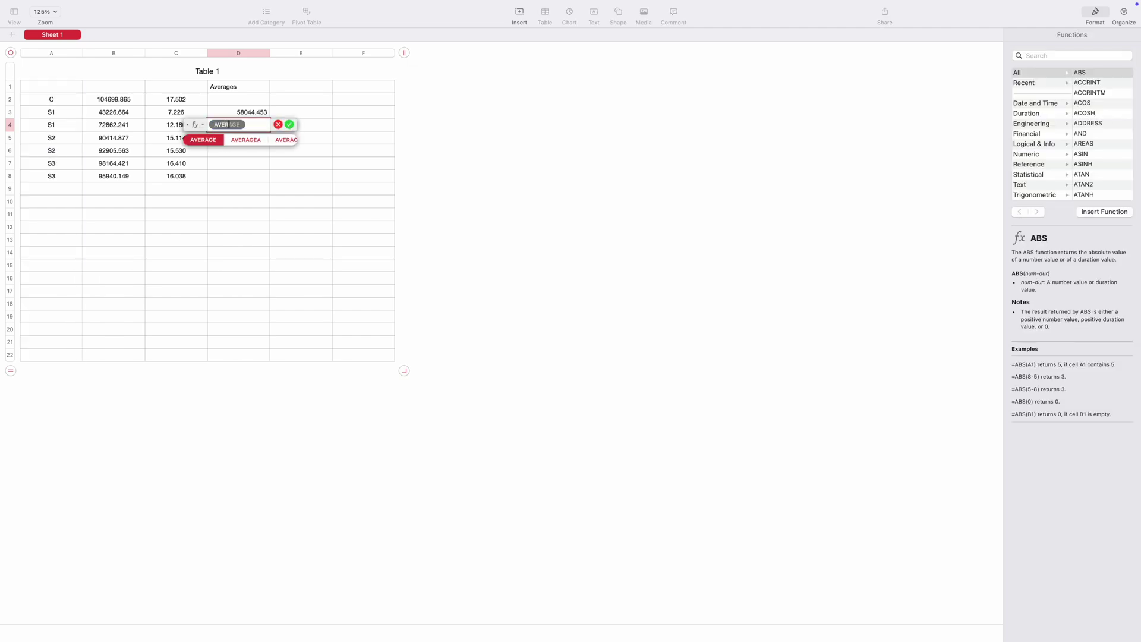
type("a")
left_click(203, 140)
left_click(117, 138)
type(",")
left_click(122, 152)
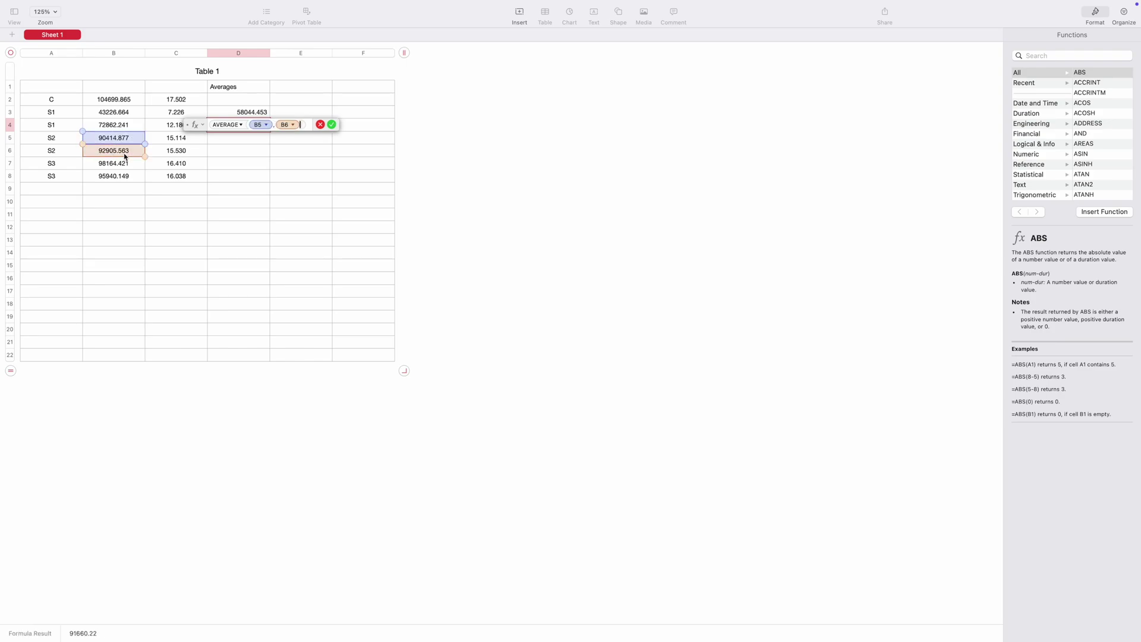
key("Return")
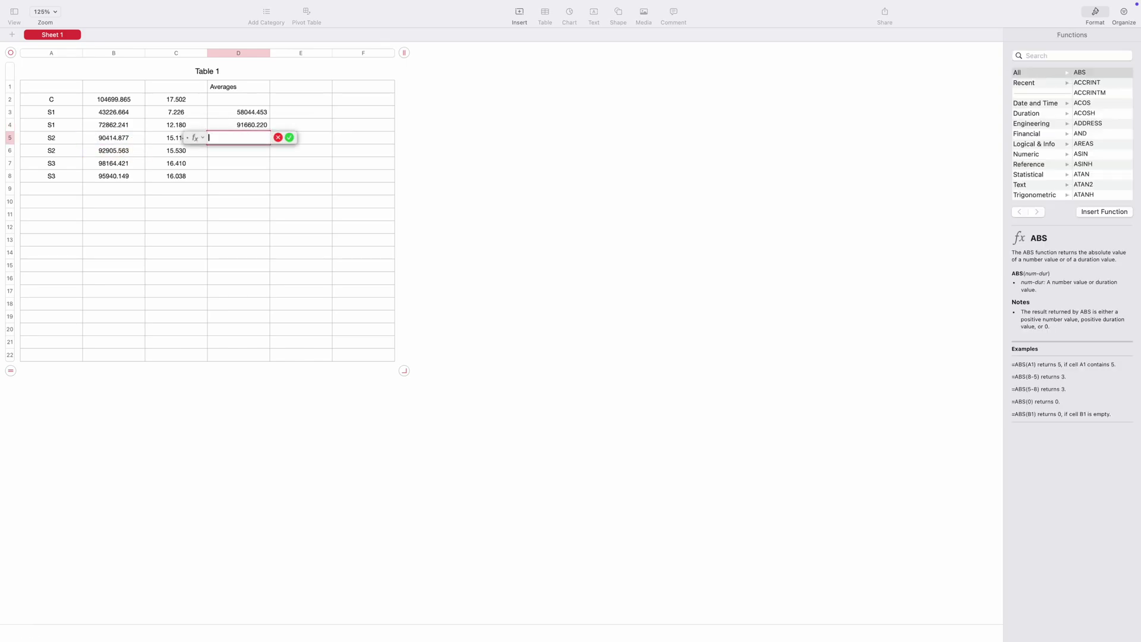
type("AVER")
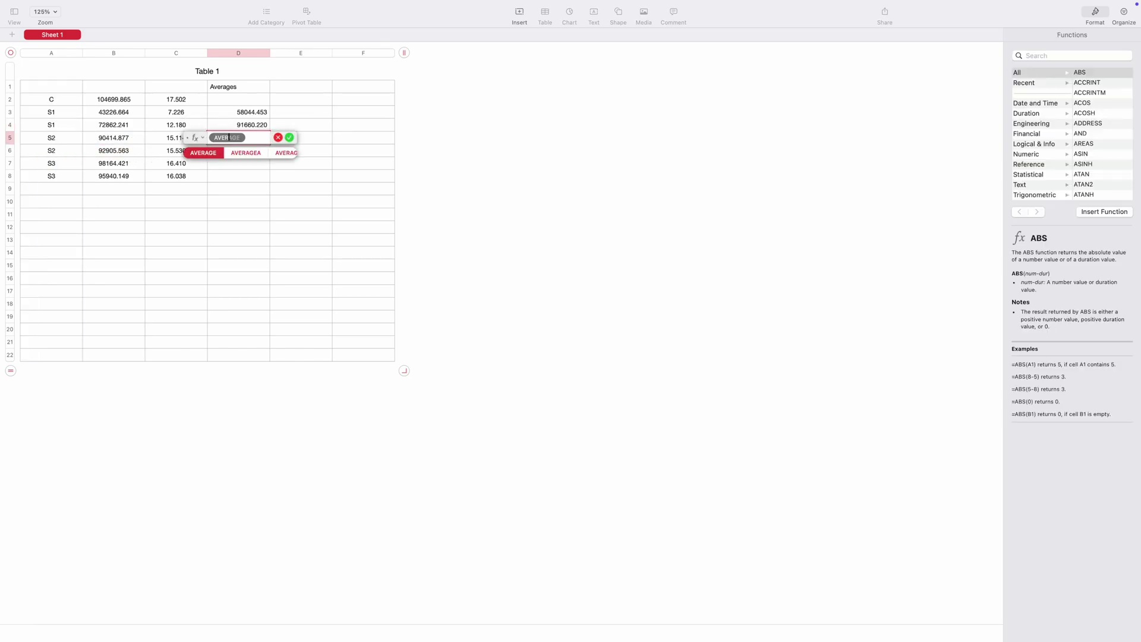
left_click(199, 153)
left_click(119, 166)
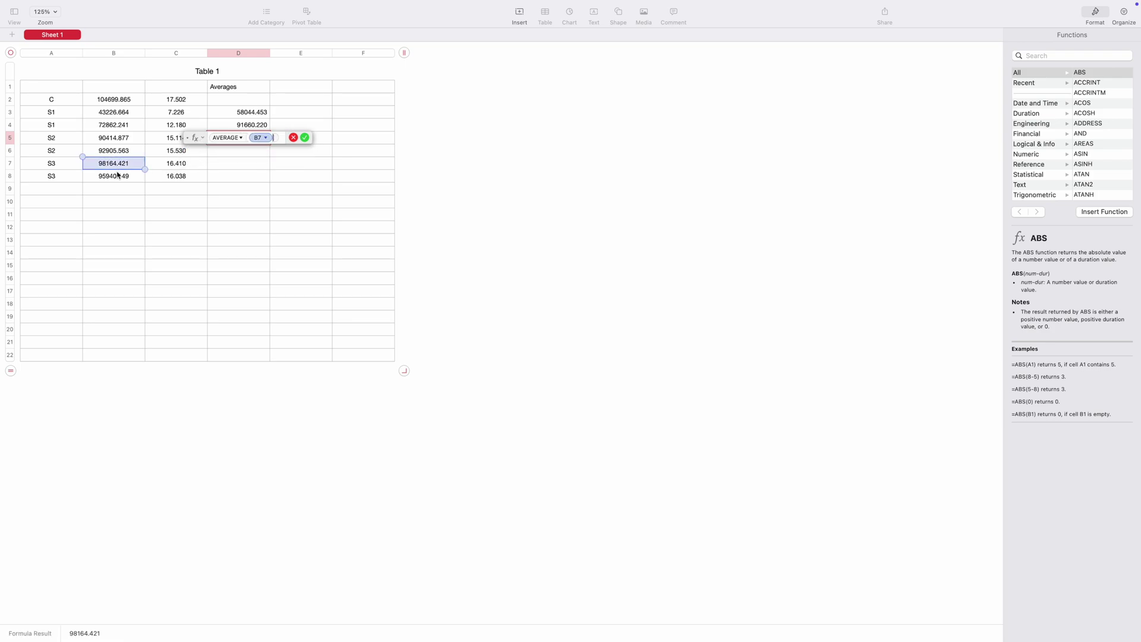
type(",")
left_click(117, 177)
left_click(331, 138)
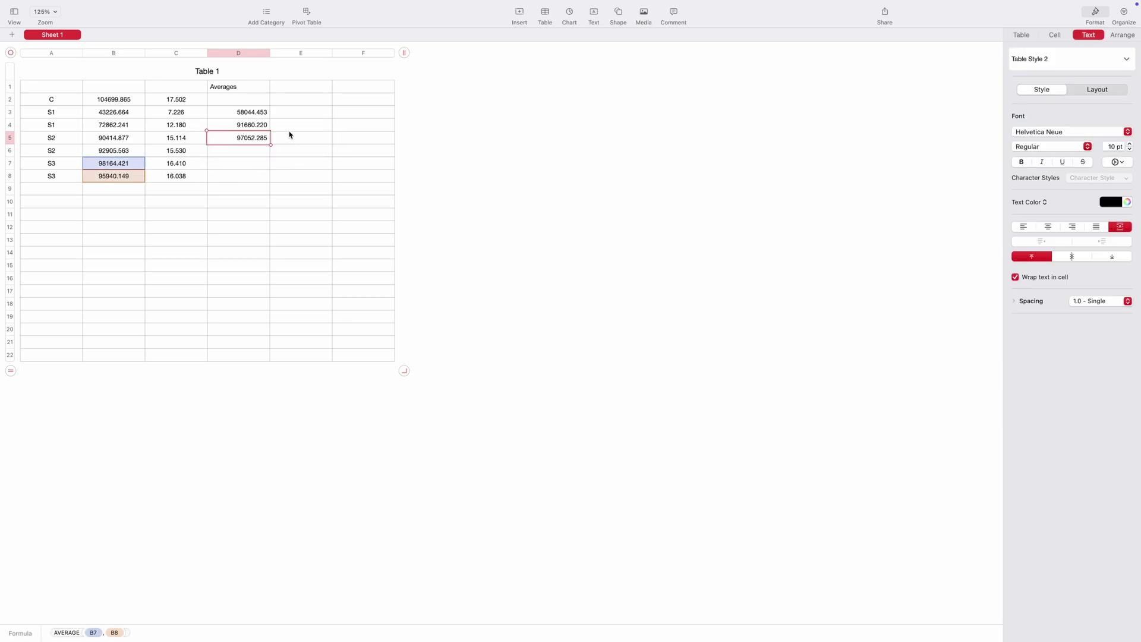
left_click(295, 101)
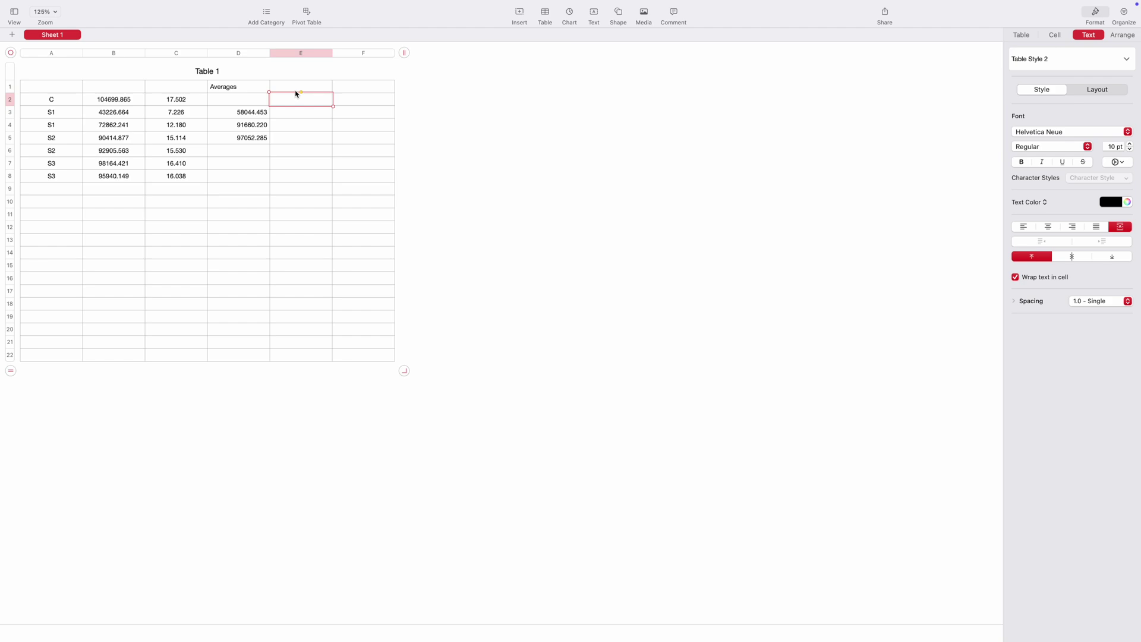
Centre the values in D1:F10 and head column E 'NORMALIZE'.
left_click_drag(242, 92, 351, 206)
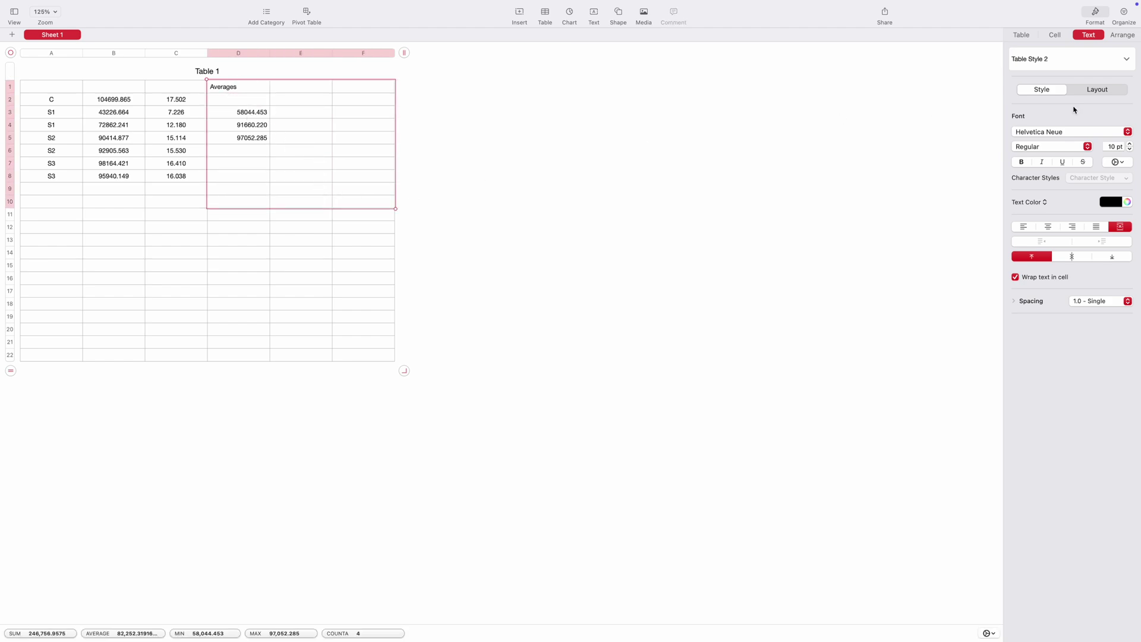
left_click(1049, 228)
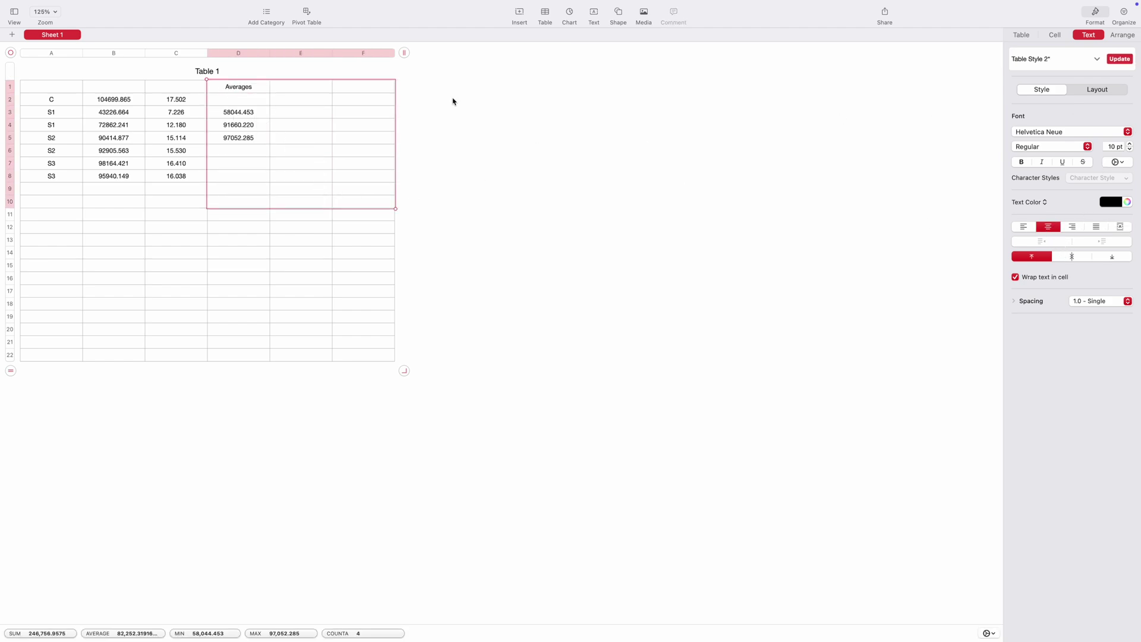
left_click(313, 93)
type("NORMALIZE")
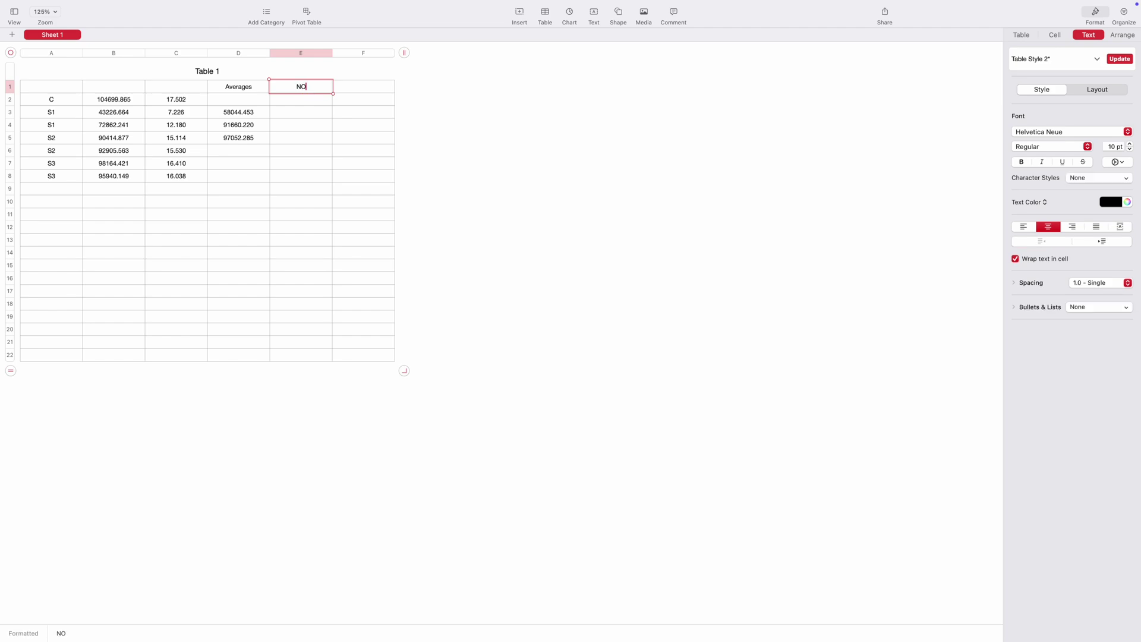
left_click(329, 100)
Enter =B2/B2 in E2 to normalize the control to itself.
left_click(300, 116)
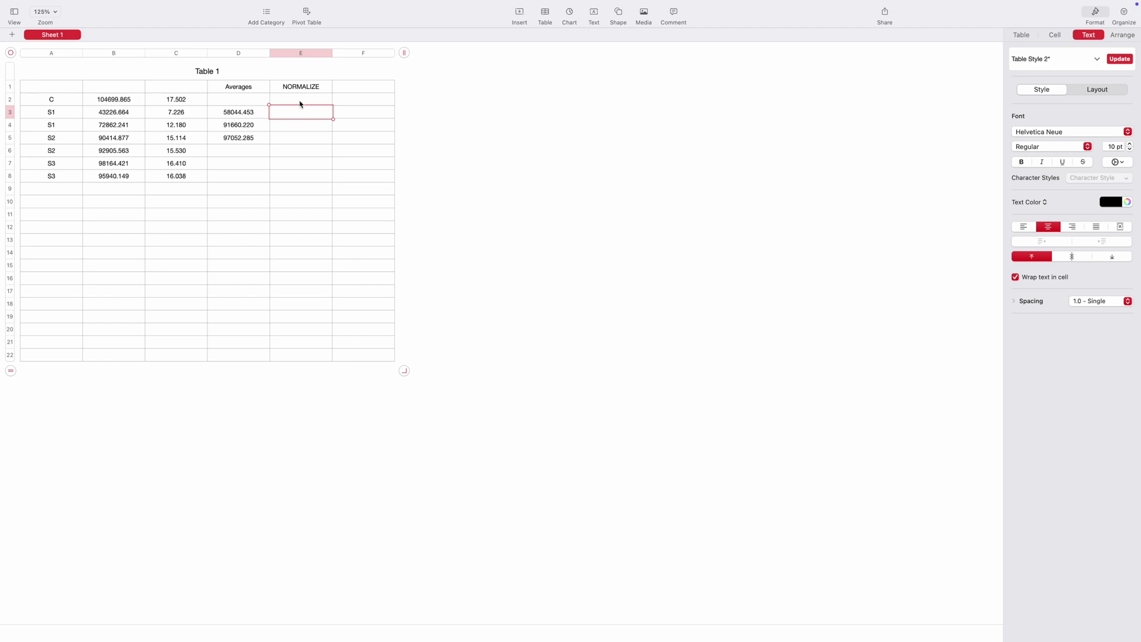
left_click(301, 102)
left_click(298, 118)
left_click(298, 105)
type("=")
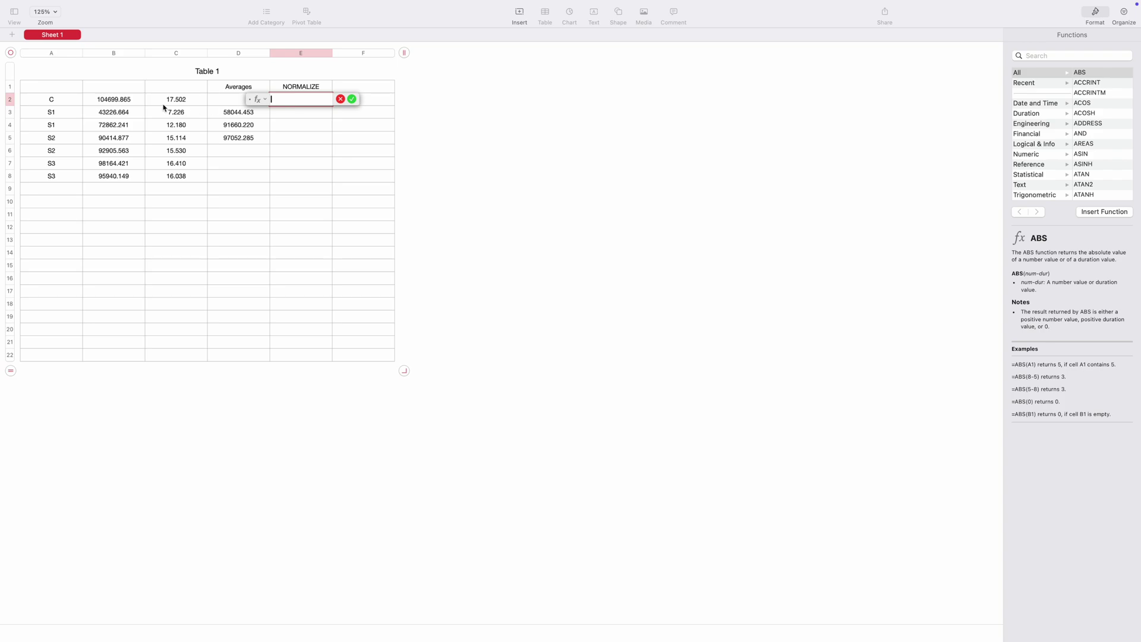
left_click(133, 101)
type("/")
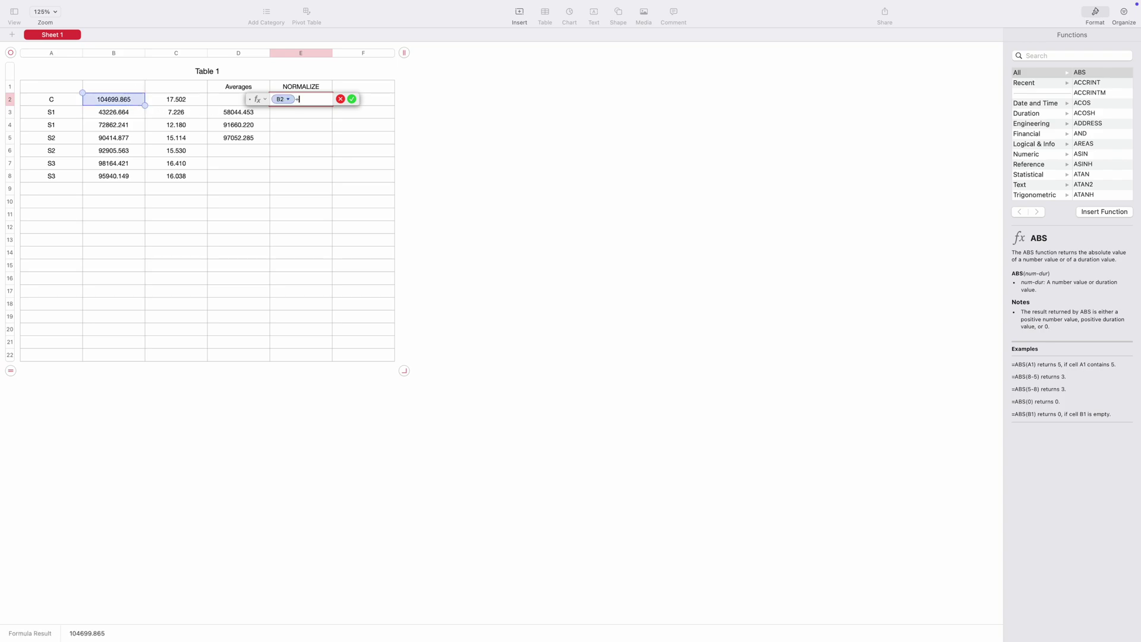
left_click(127, 102)
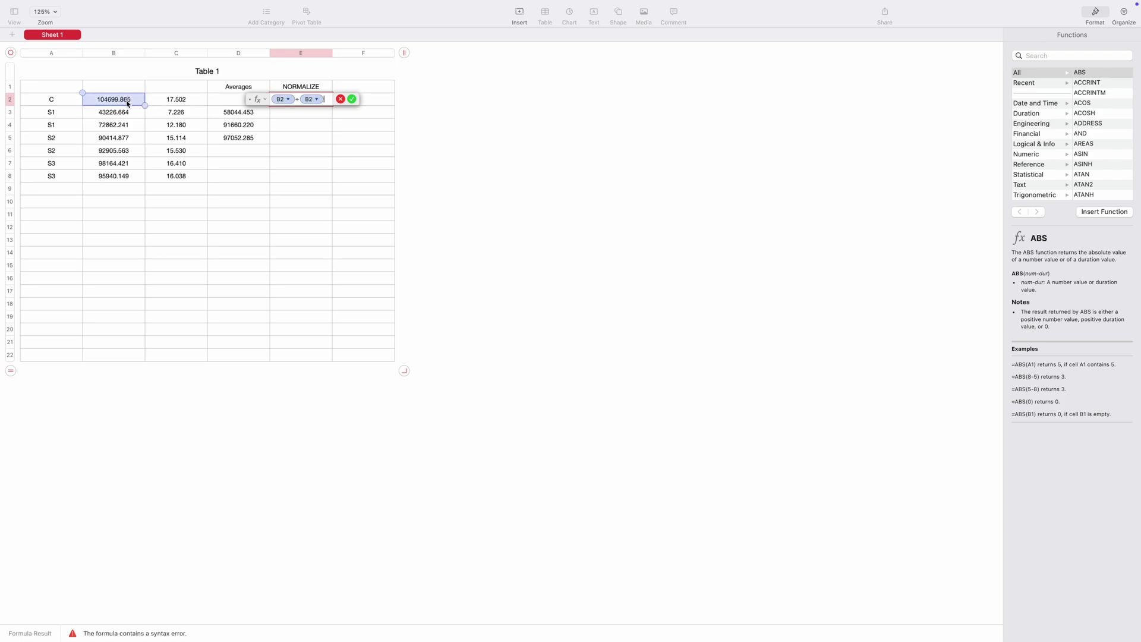
key("Return")
left_click(301, 99)
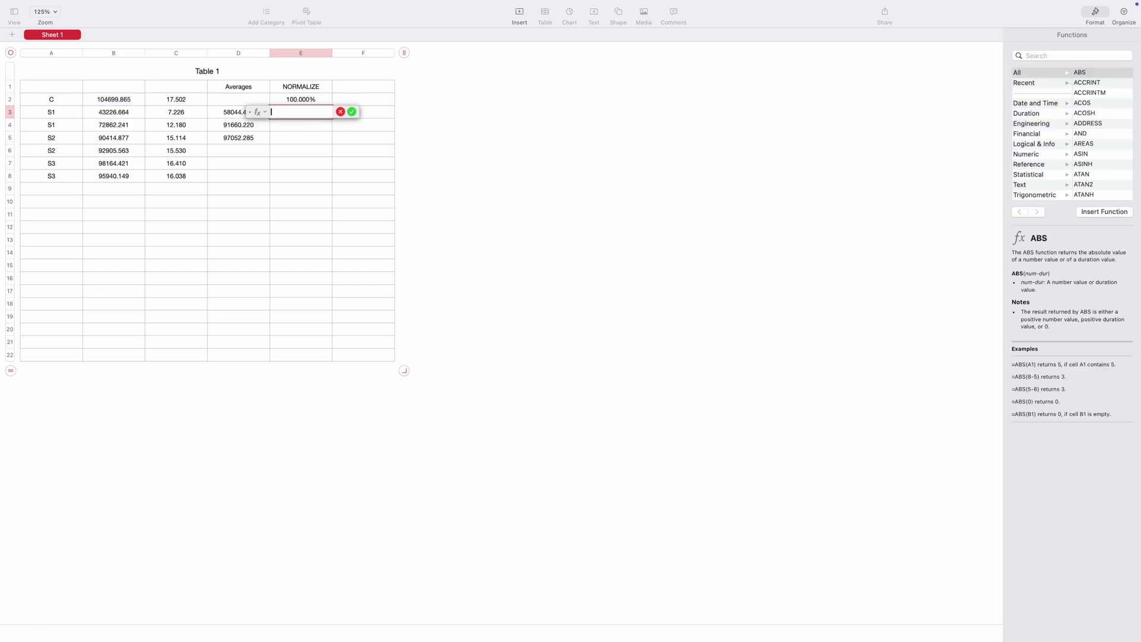
Fill E3–E5 with D3/B2, D4/B2 and D5/B2 to normalize each average.
left_click(231, 119)
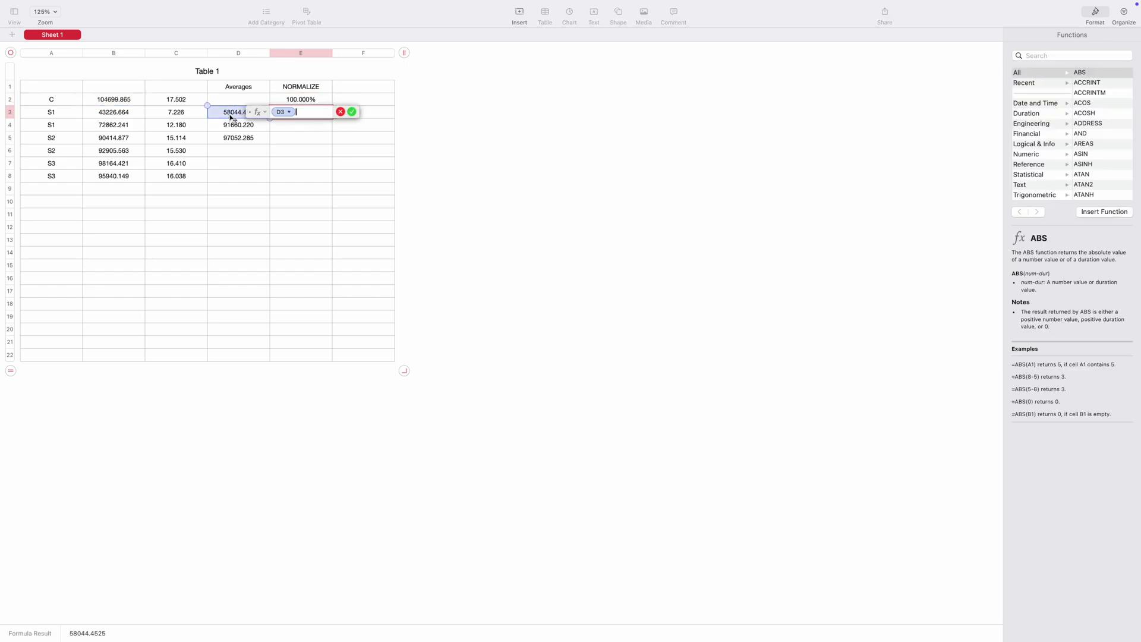
type("/")
left_click(121, 103)
key("Return")
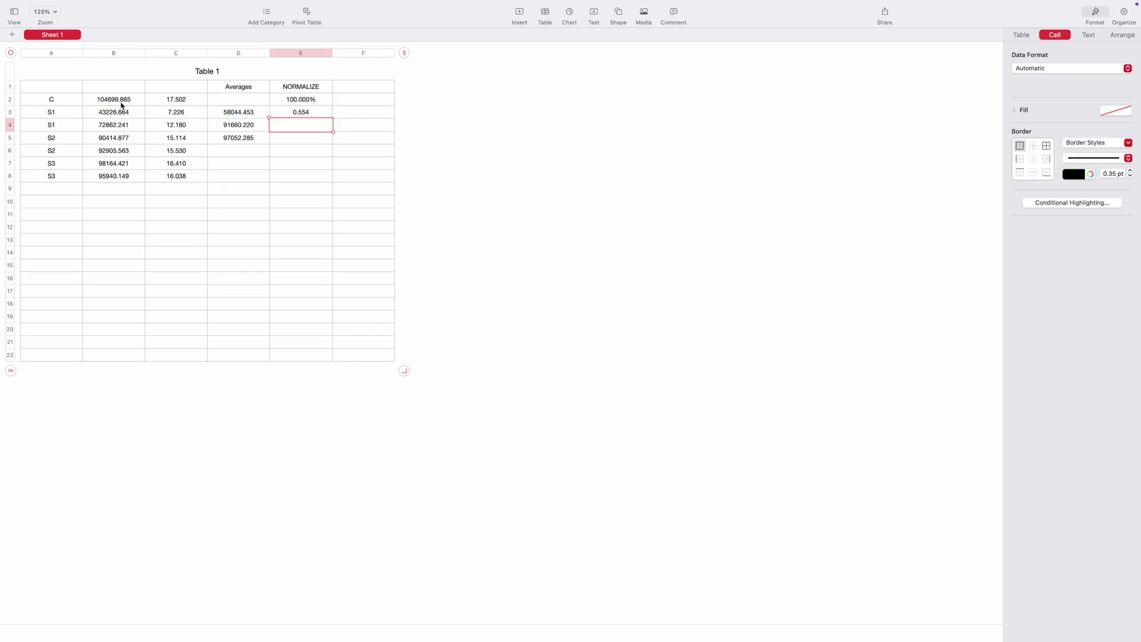
type("=")
left_click(213, 128)
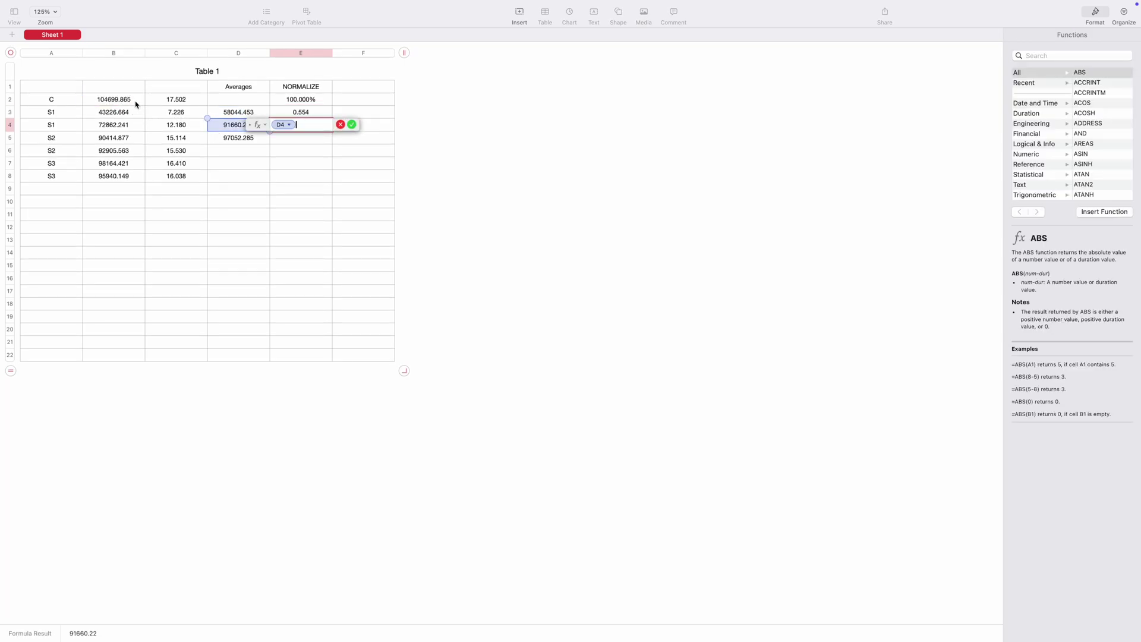
type("/")
left_click(115, 100)
key("Return")
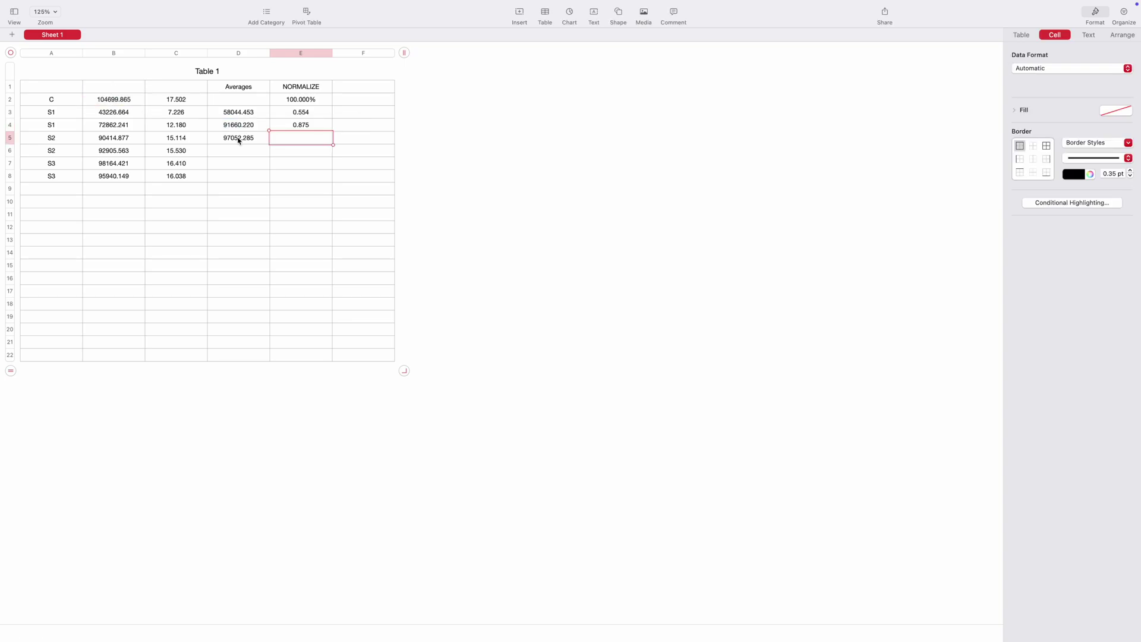
type("=")
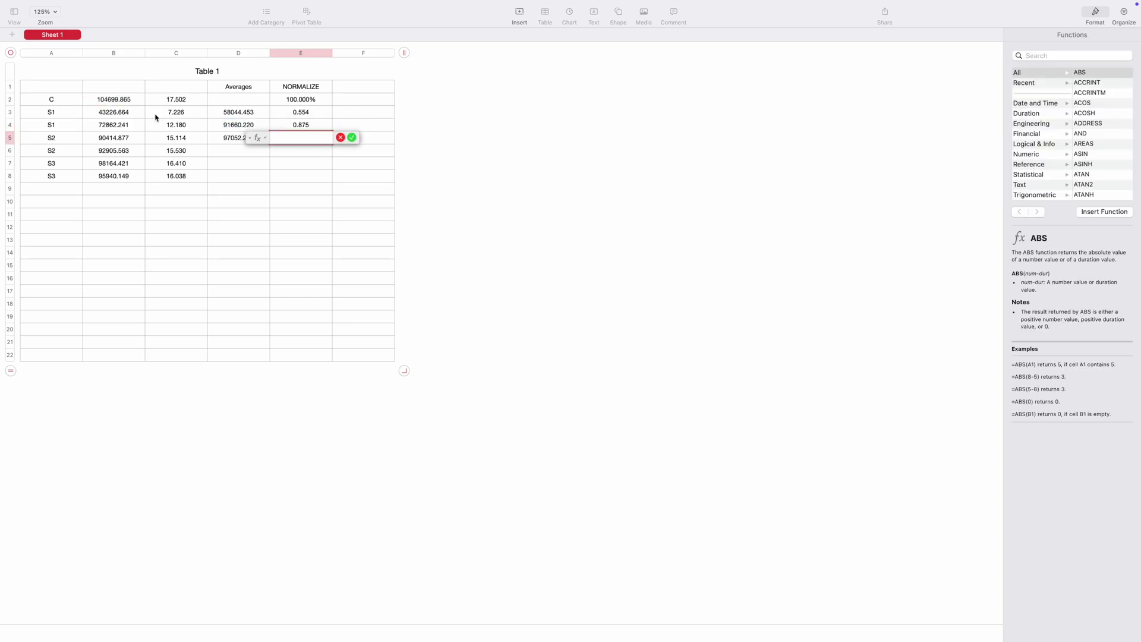
left_click(222, 136)
type("/")
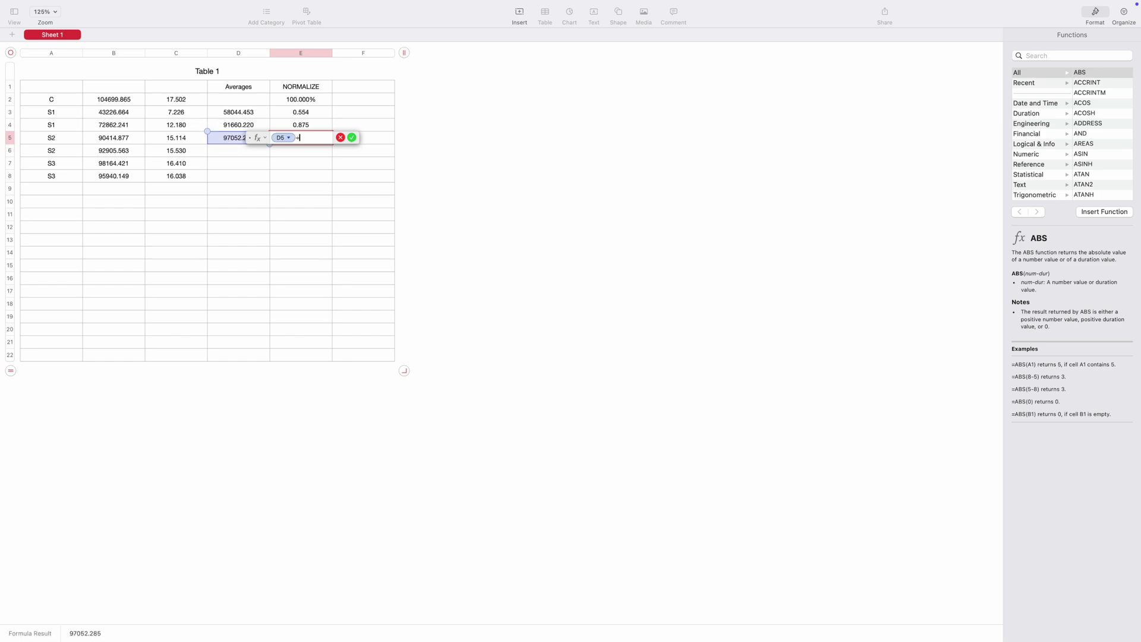
left_click(120, 101)
key("Return")
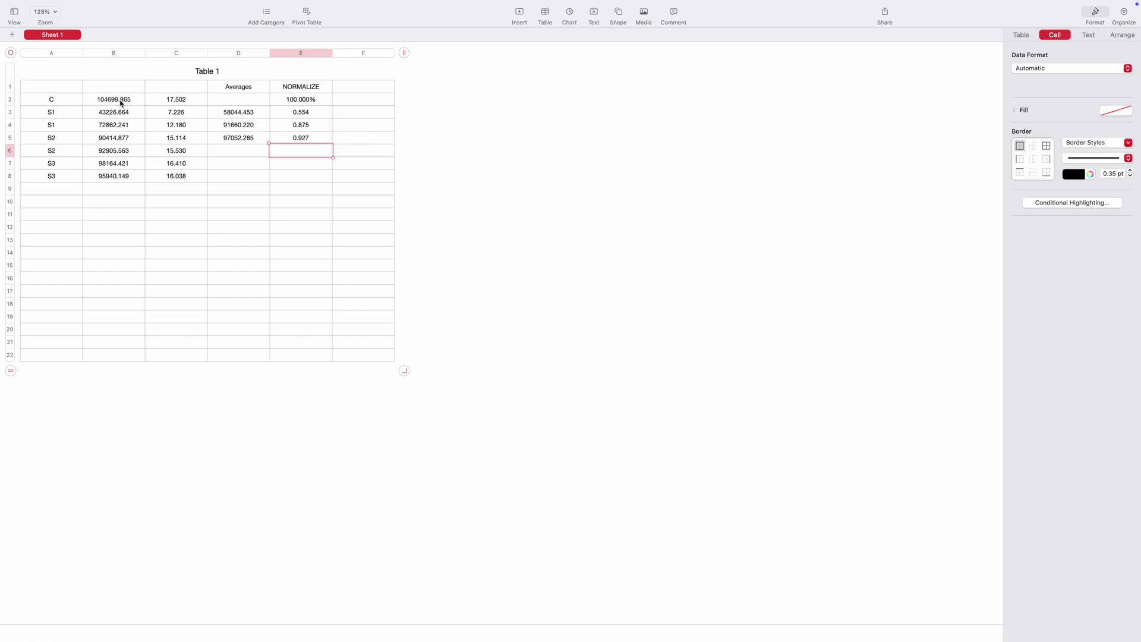
Format the E3:E5 ratios as percentages.
left_click_drag(306, 109, 320, 137)
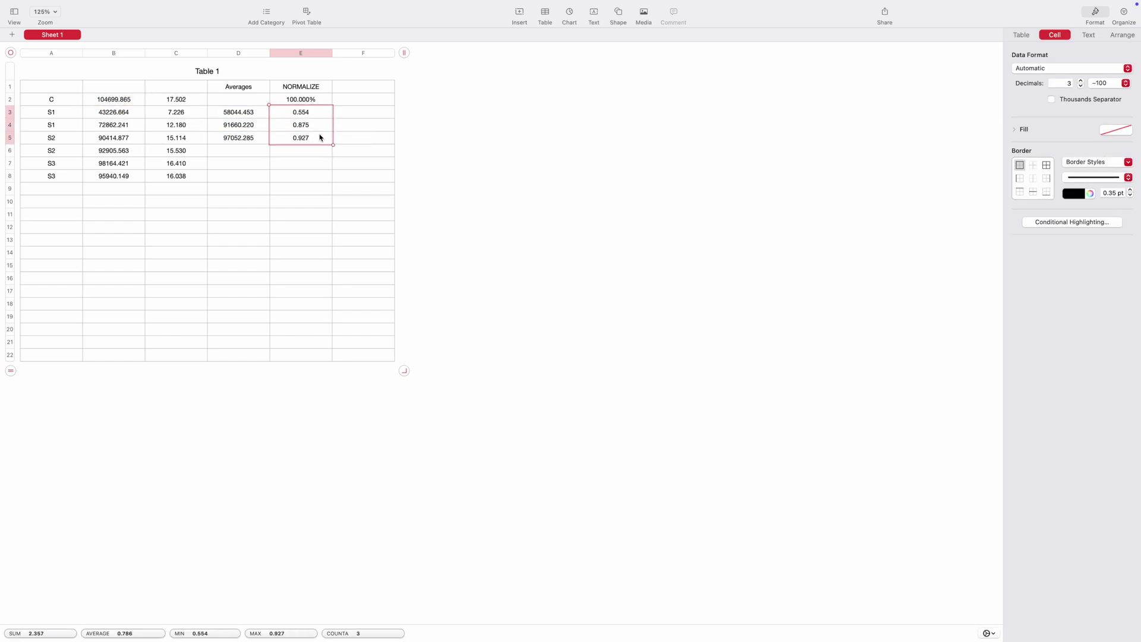
left_click(1091, 67)
left_click(1055, 105)
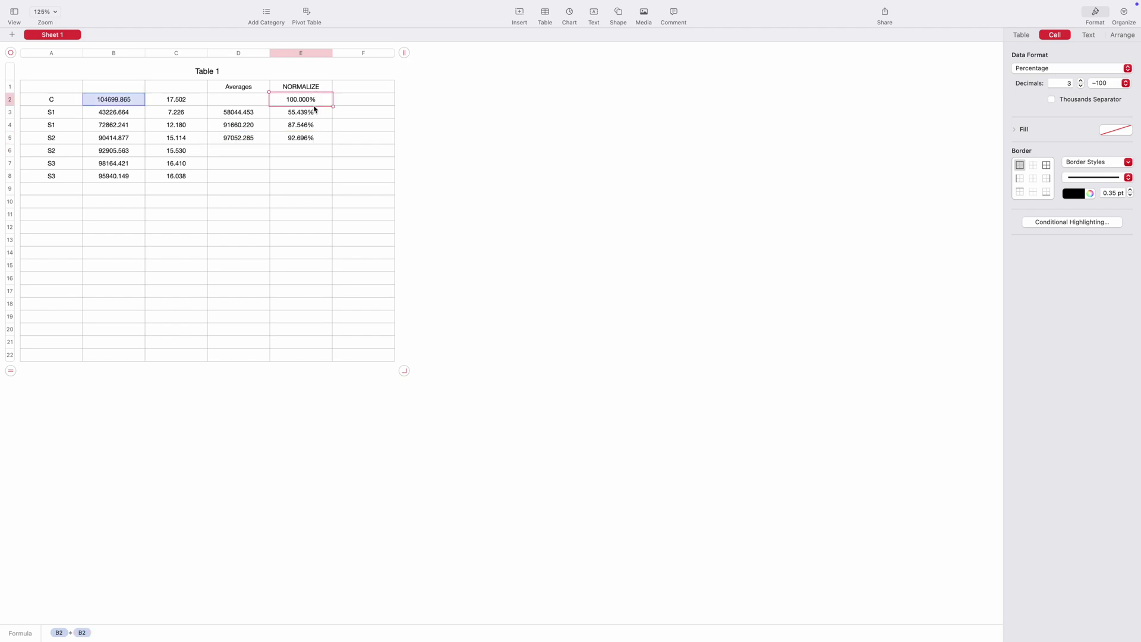
left_click(317, 156)
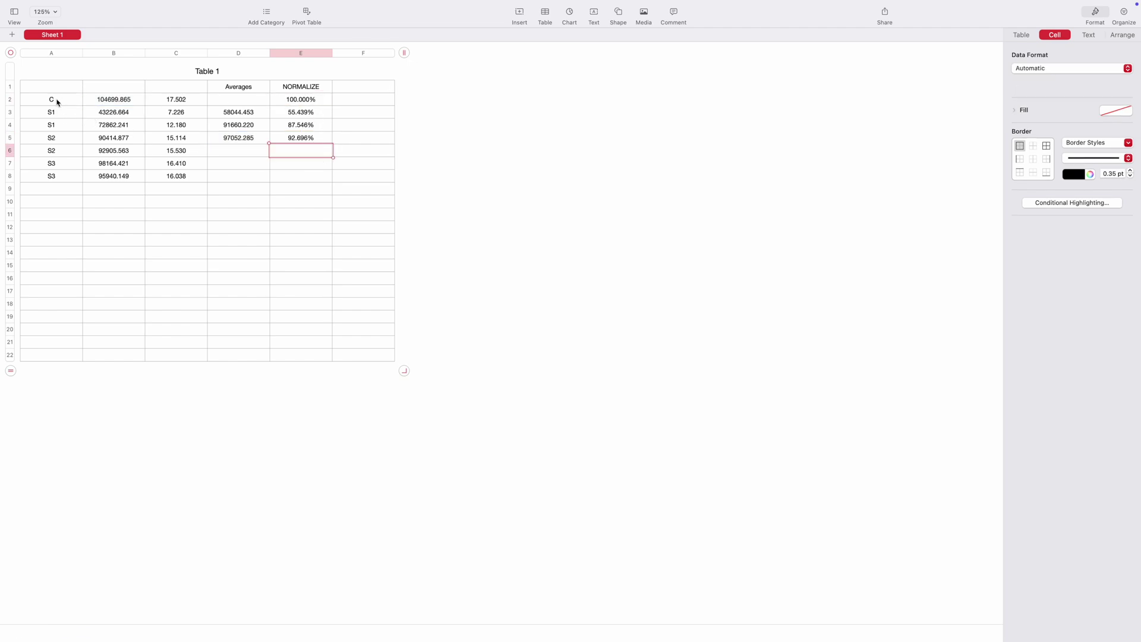
Insert a new column before NORMALIZE and head it 'Name'.
left_click(313, 52)
right_click(313, 53)
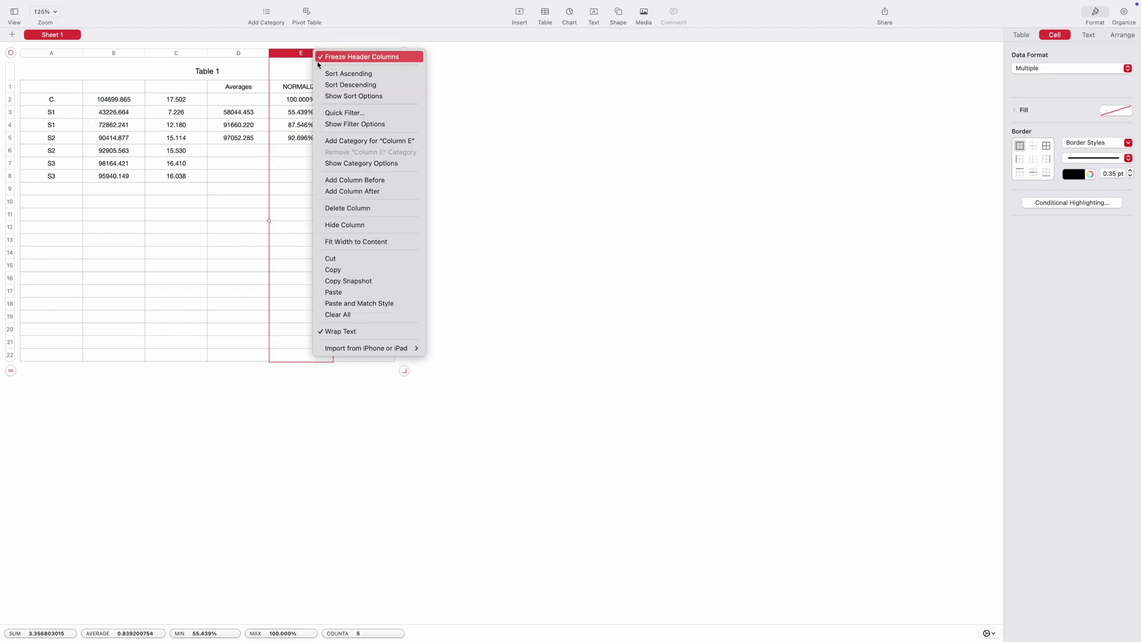
left_click(363, 181)
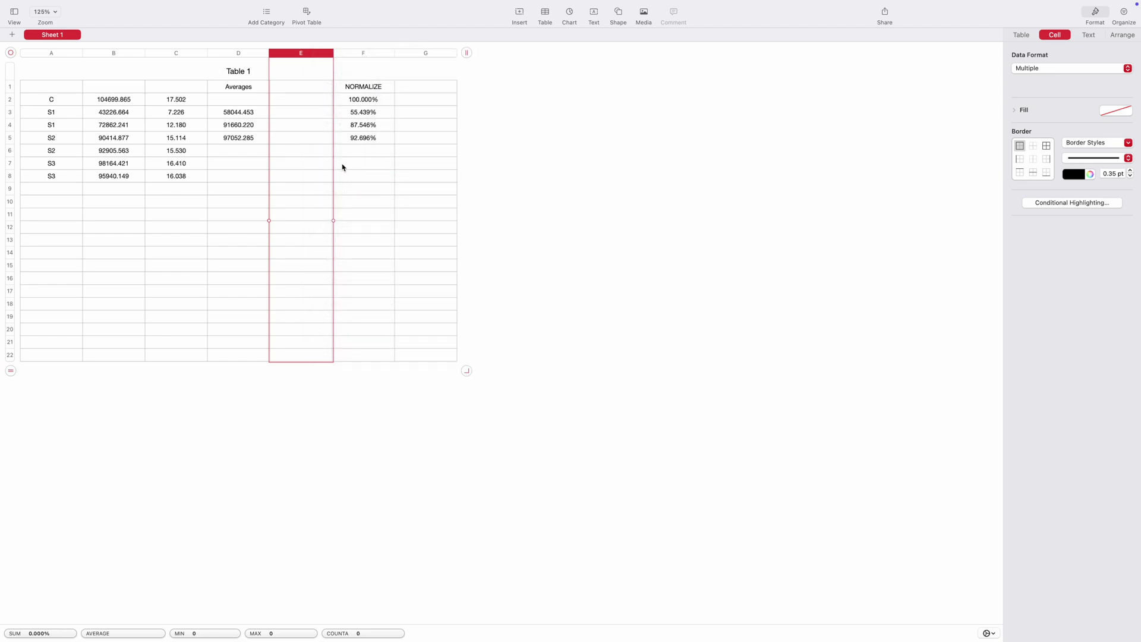
left_click(295, 174)
left_click(302, 87)
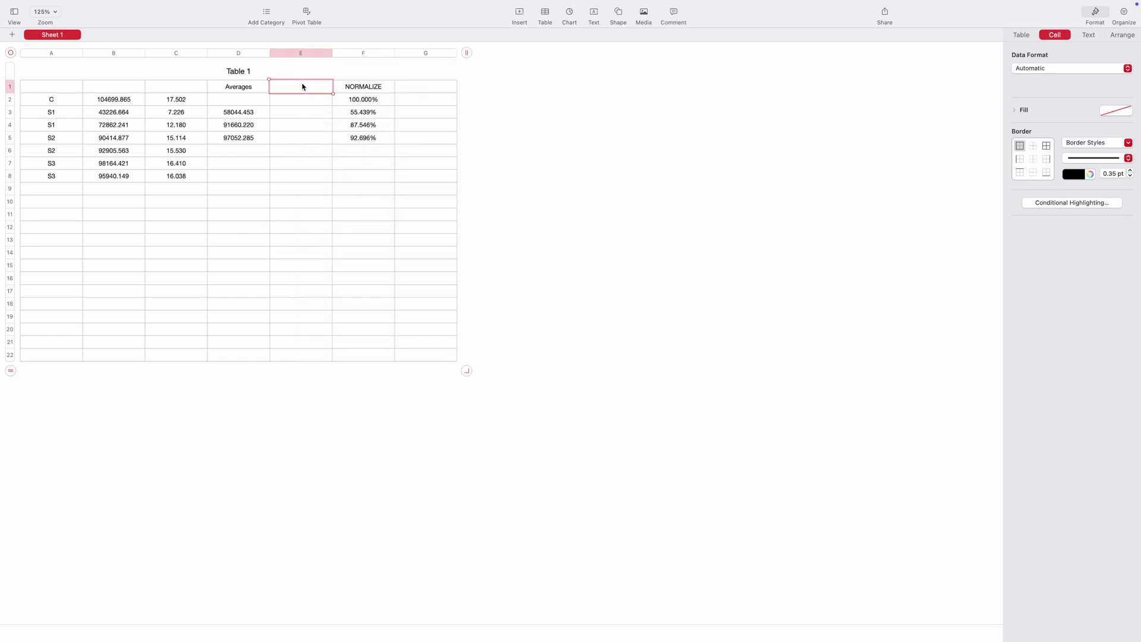
type("S")
key("BackSpace")
type("Name")
left_click(316, 101)
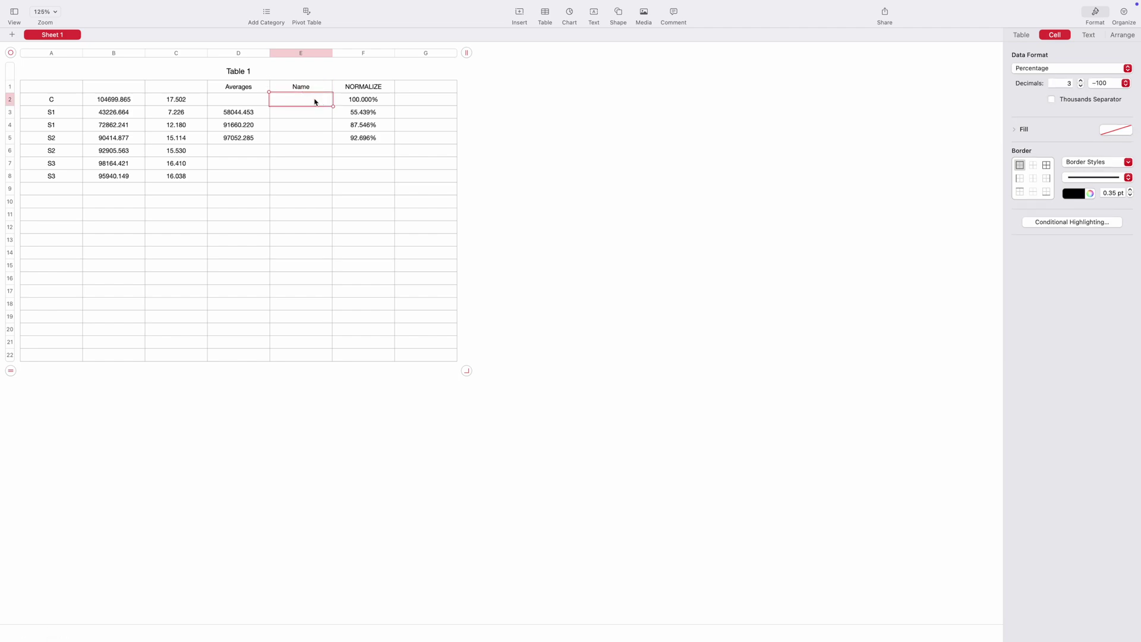
Fill the Name column with C, S1, S2 and S3, then select E2:F5 for charting.
type("C")
key("Return")
left_click(30, 116)
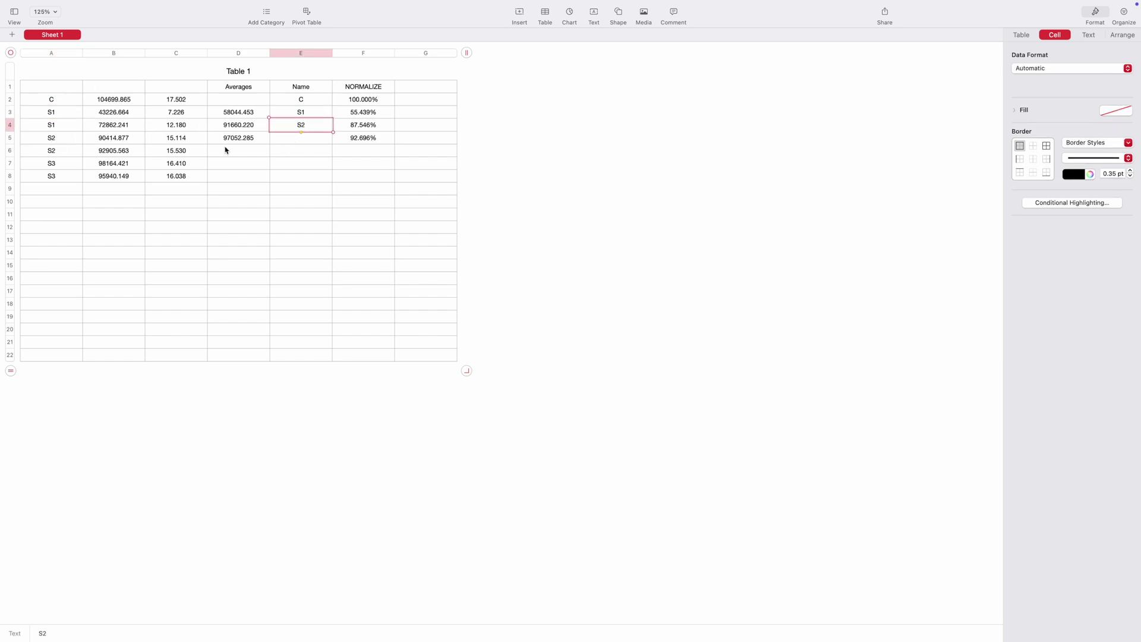
left_click(52, 165)
key("super+c")
left_click(277, 142)
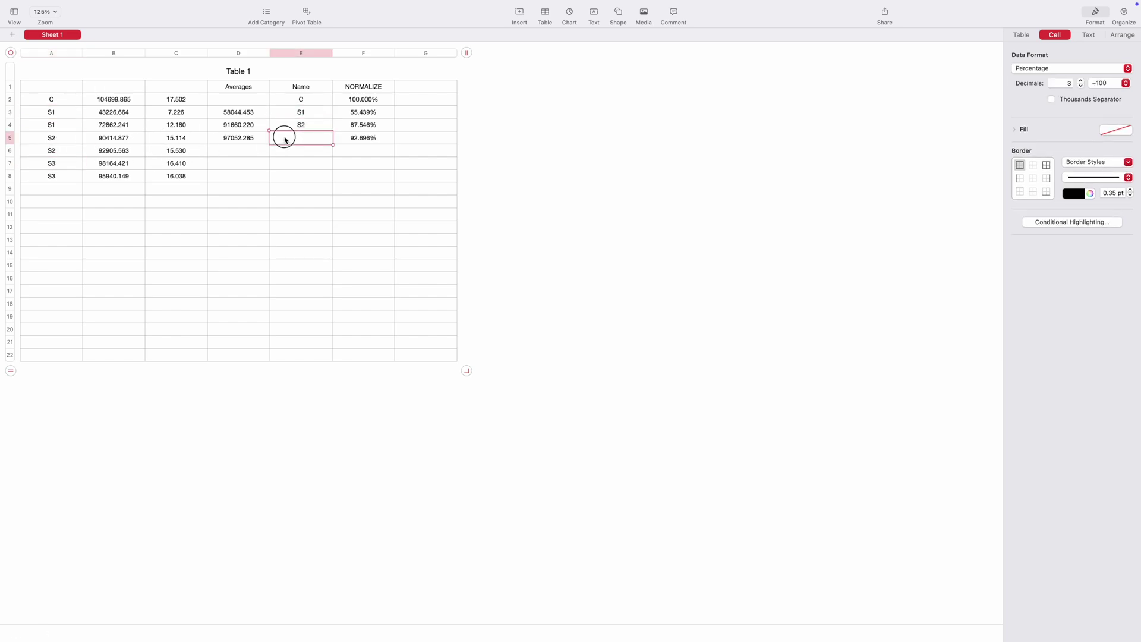
key("super+v")
left_click_drag(301, 100, 360, 138)
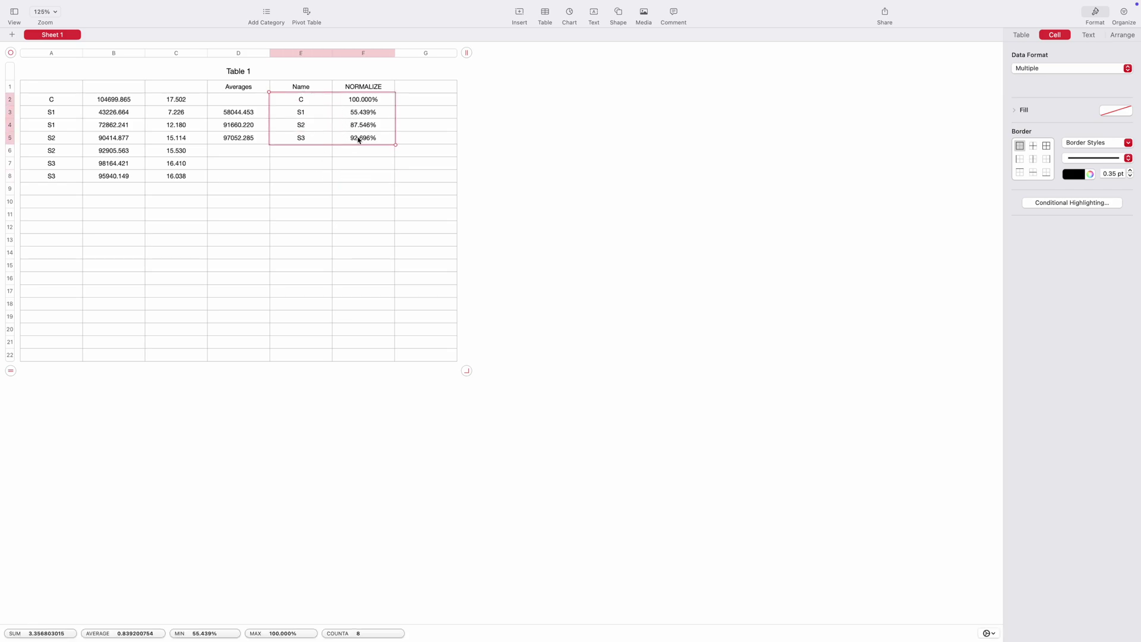
left_click(570, 15)
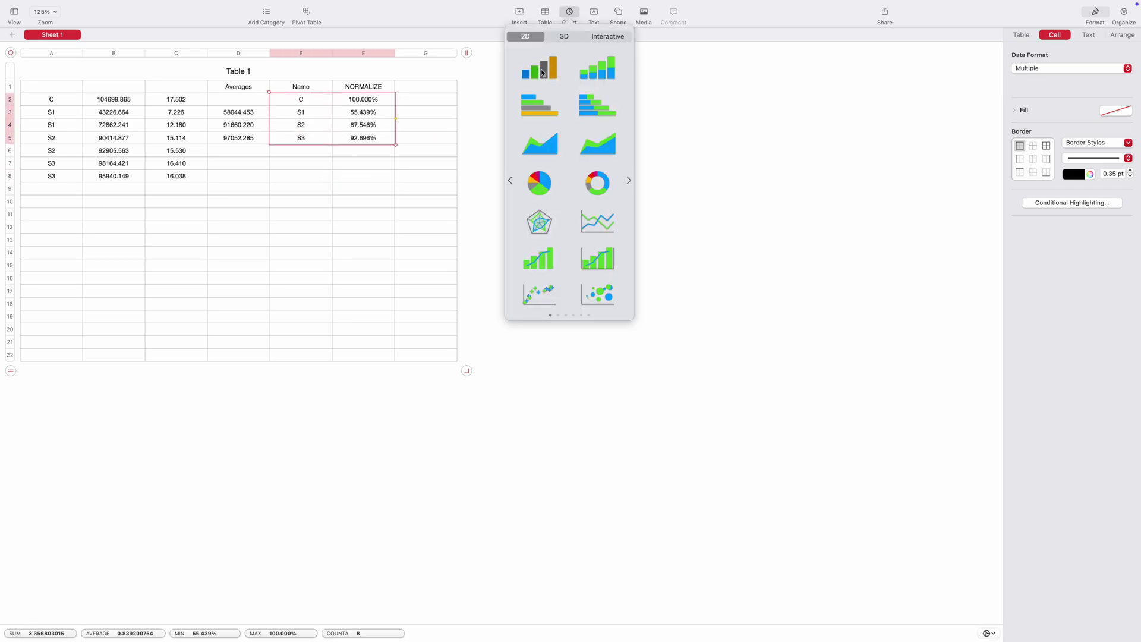
Insert a 2D column chart of the selection, placed beside the table and widened.
left_click(542, 74)
left_click_drag(184, 475, 248, 316)
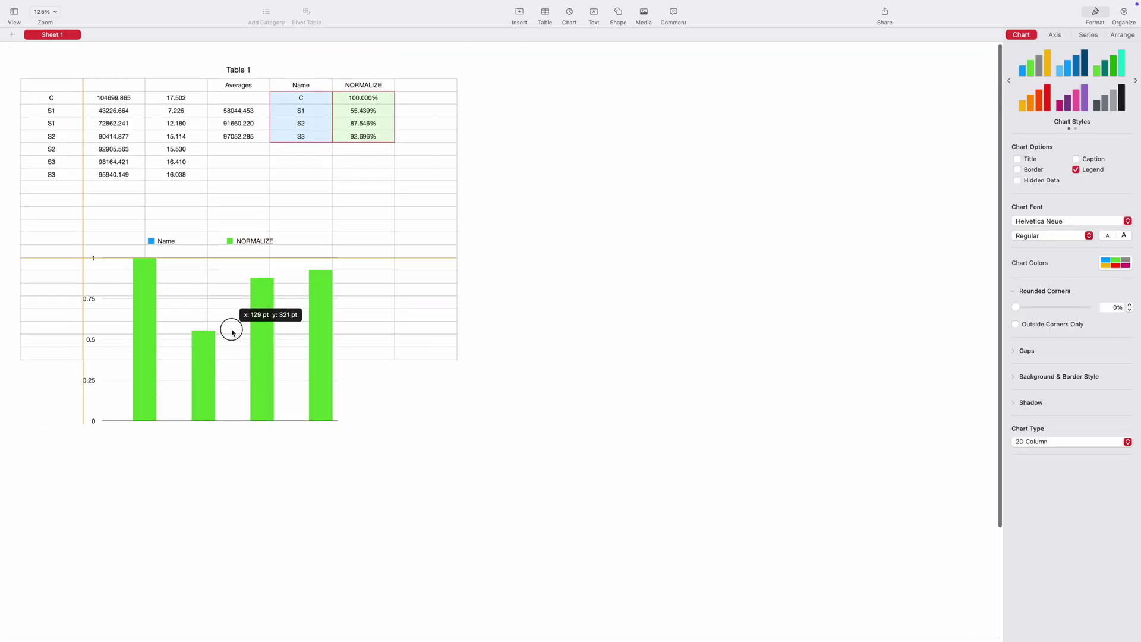
left_click_drag(337, 337, 470, 337)
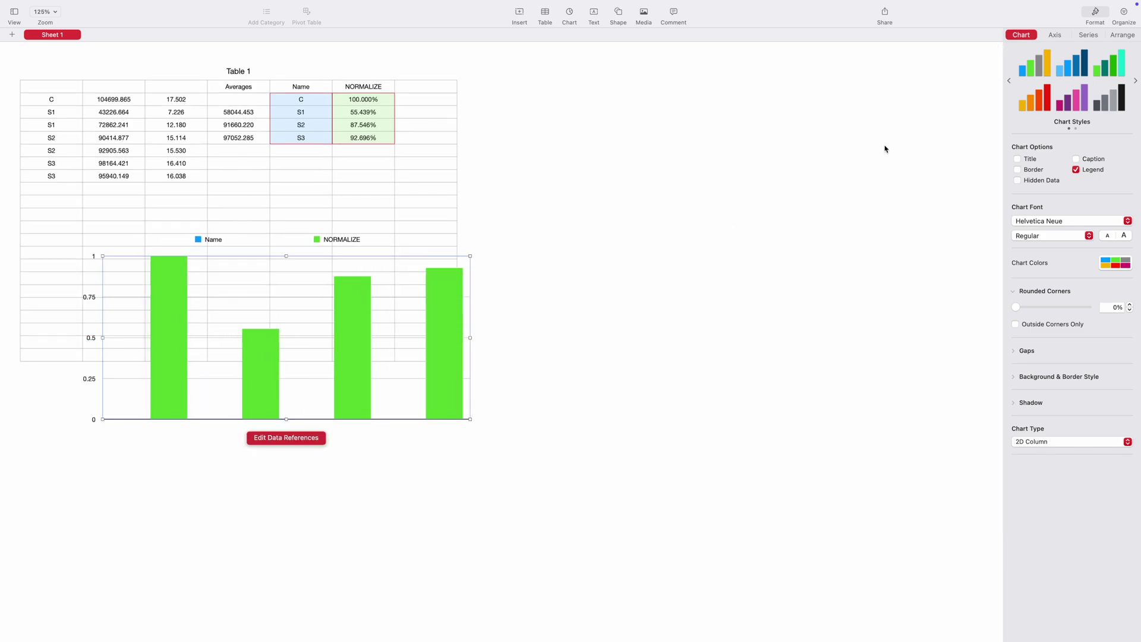
Show the value axis line and Value Axis title, with axis labels same as source data.
left_click(1054, 35)
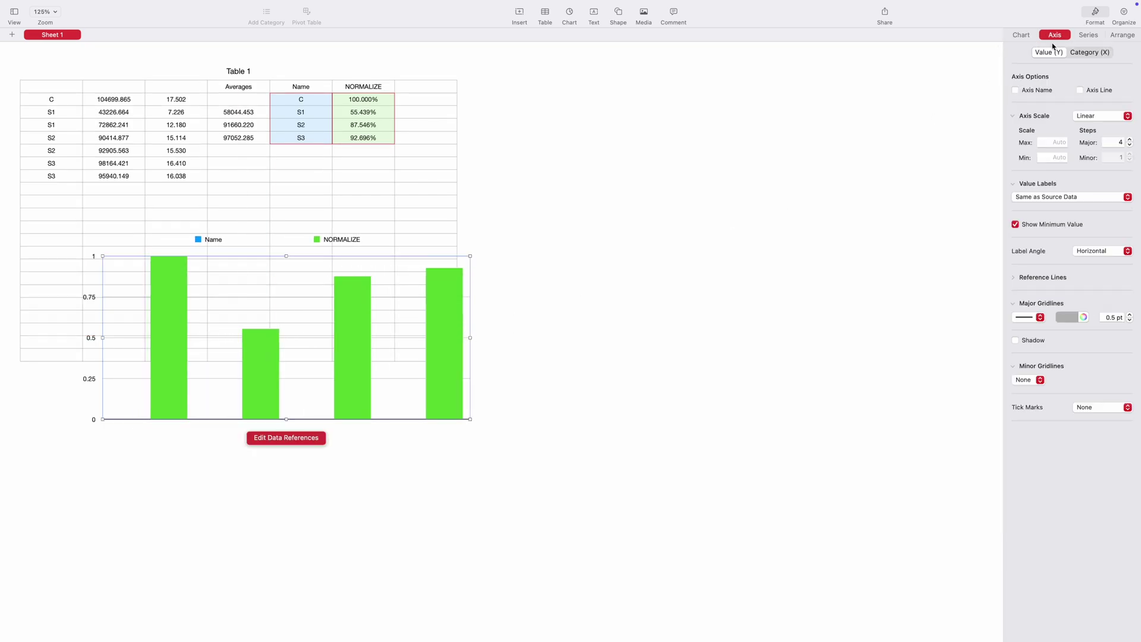
left_click(1076, 92)
left_click(1016, 92)
left_click(1050, 197)
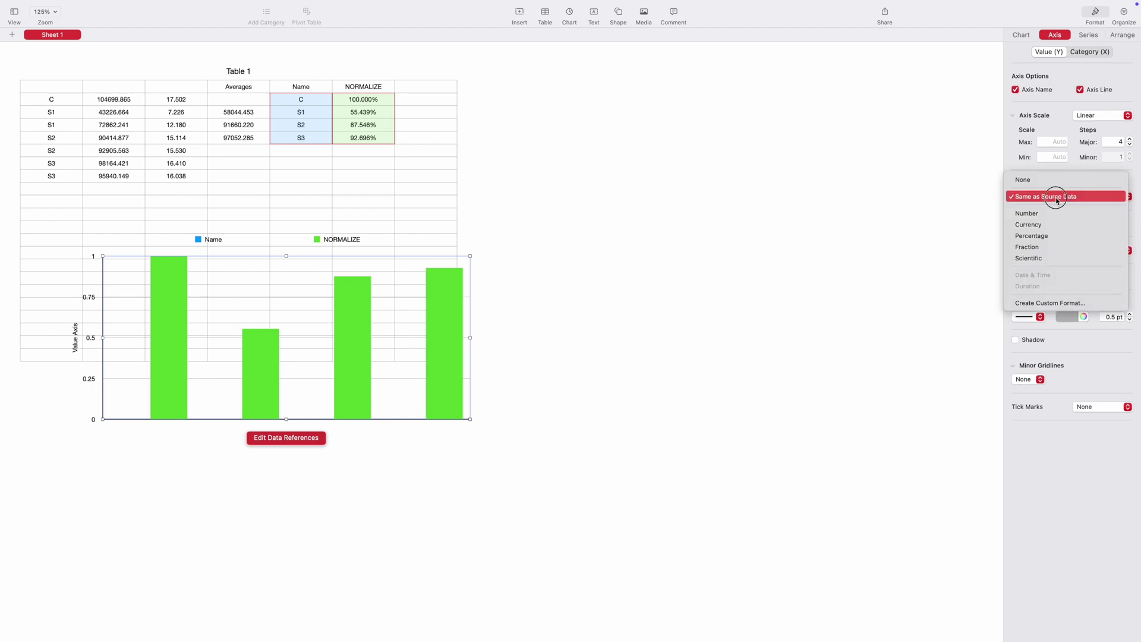
left_click(1051, 196)
Show each bar's value as a label on the bars and colour those labels black.
left_click(1089, 35)
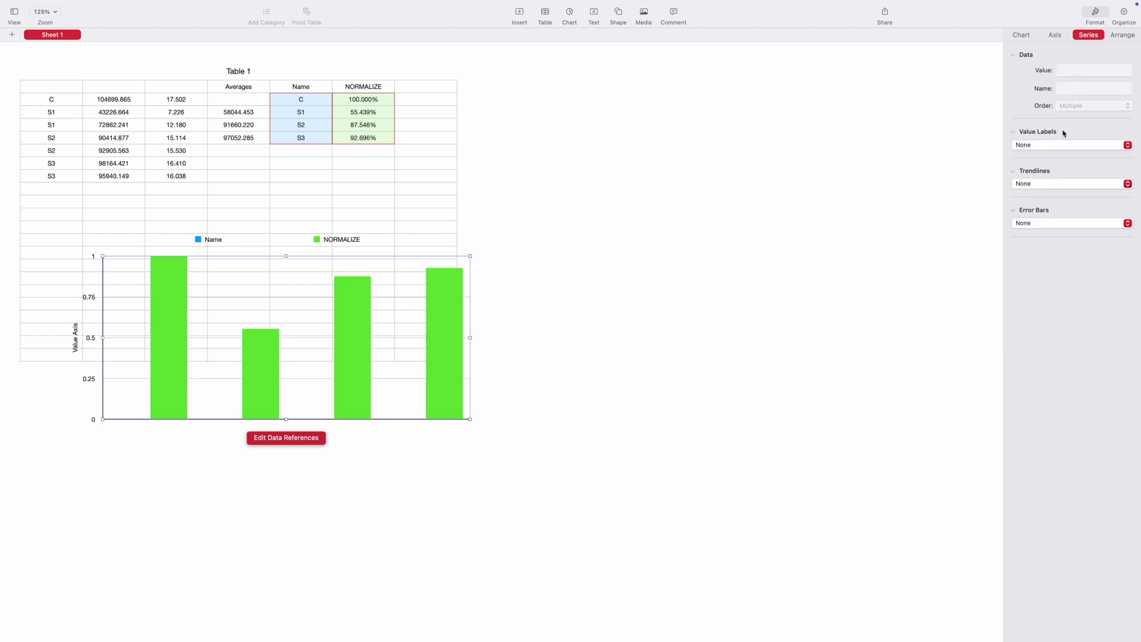
left_click(1060, 144)
left_click(1052, 163)
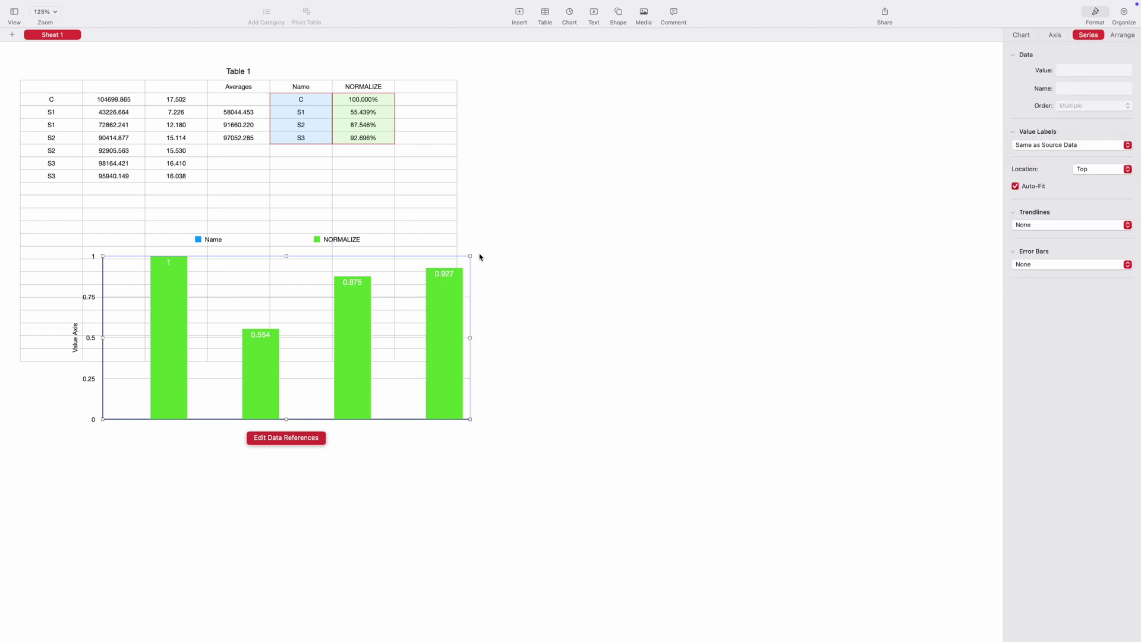
left_click(362, 283)
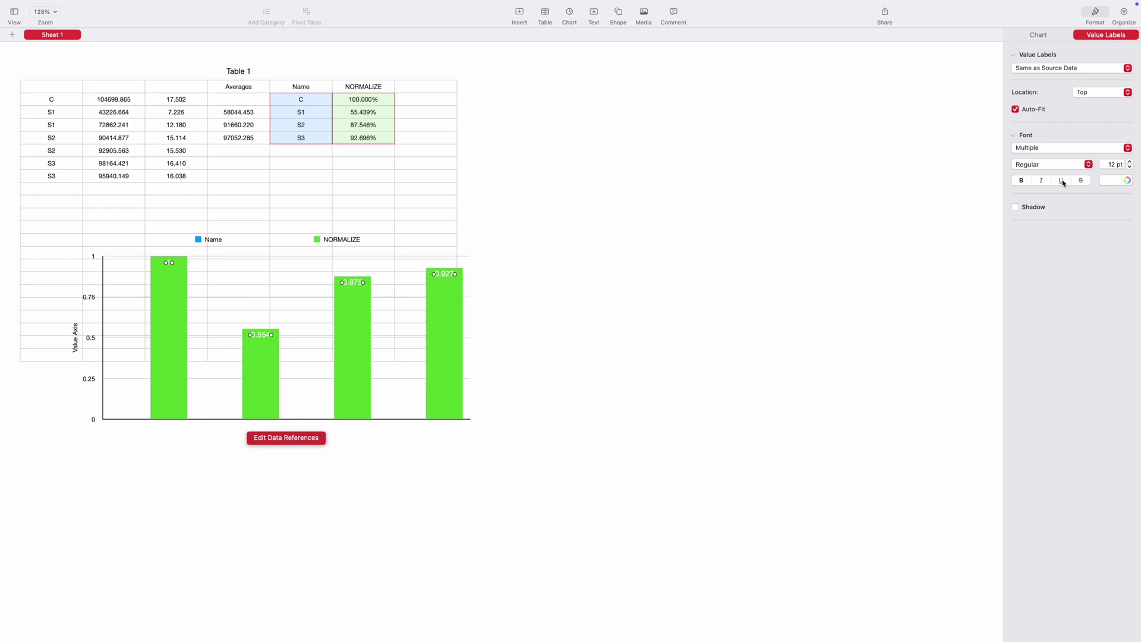
left_click(1111, 181)
left_click(1100, 244)
left_click(568, 292)
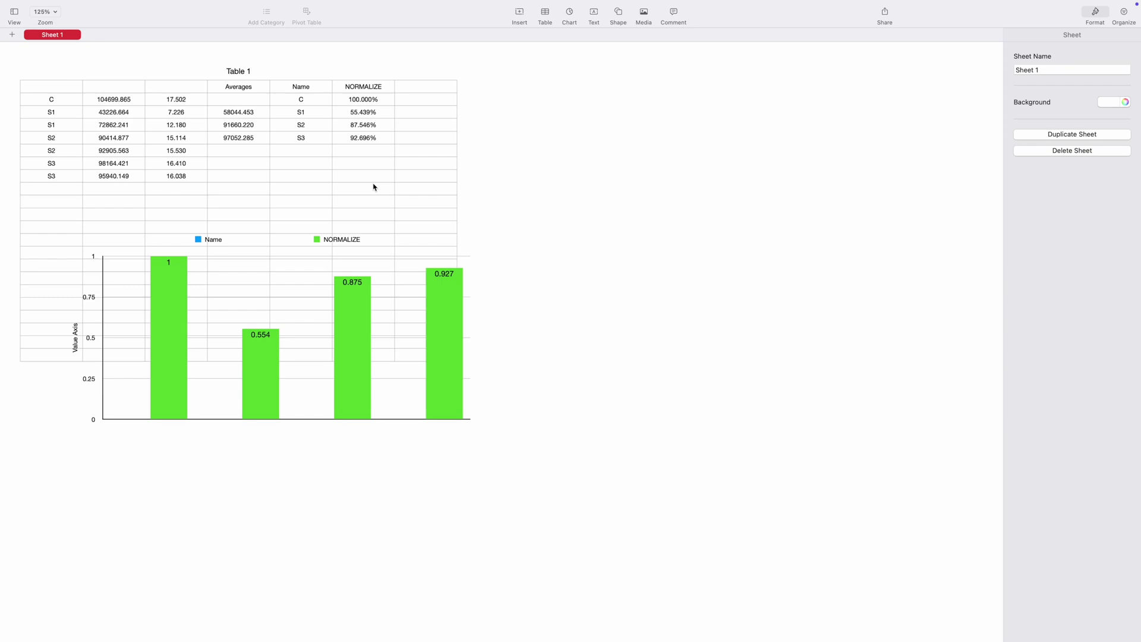
left_click(118, 116)
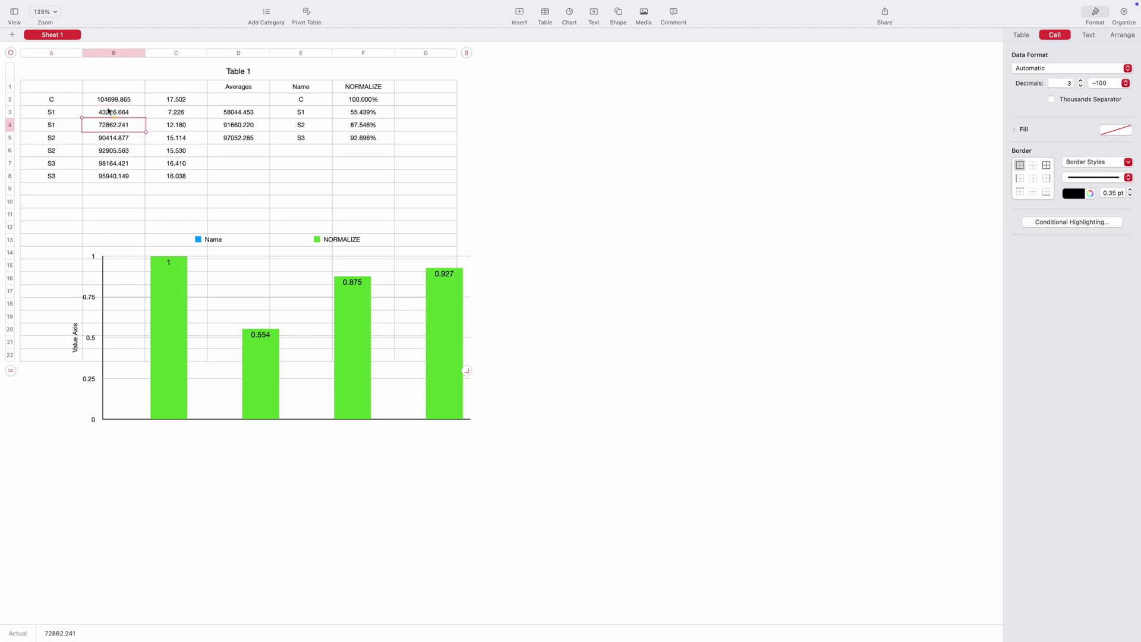
double_click(113, 114)
left_click(123, 130)
left_click(121, 116)
left_click(123, 129)
left_click(122, 116)
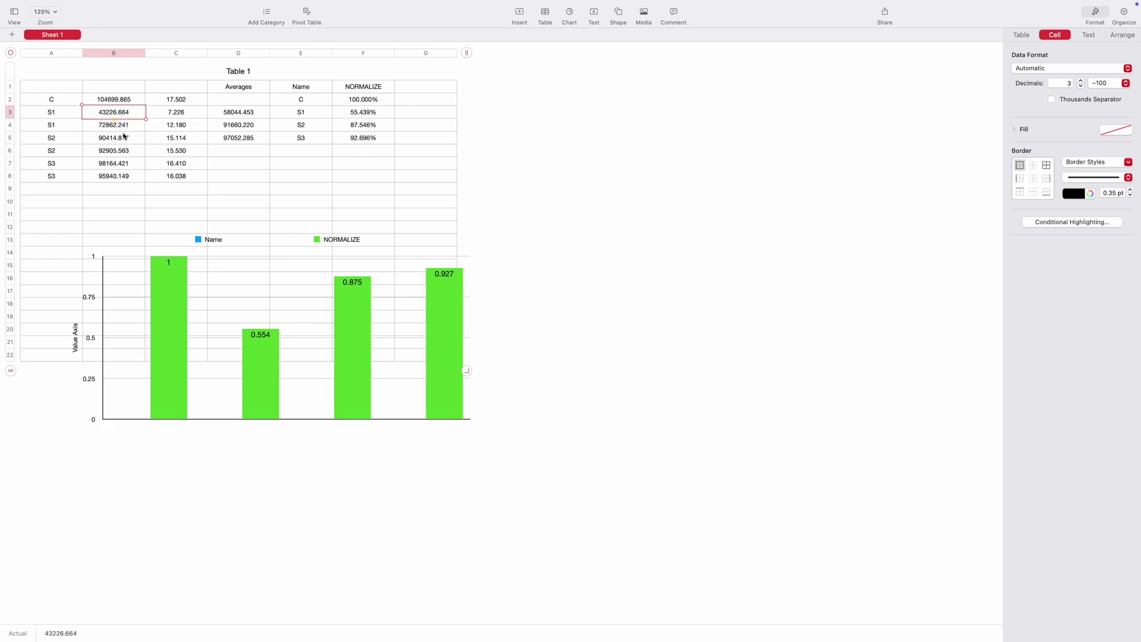
left_click(123, 134)
left_click(122, 116)
left_click(123, 126)
left_click(120, 113)
left_click(123, 128)
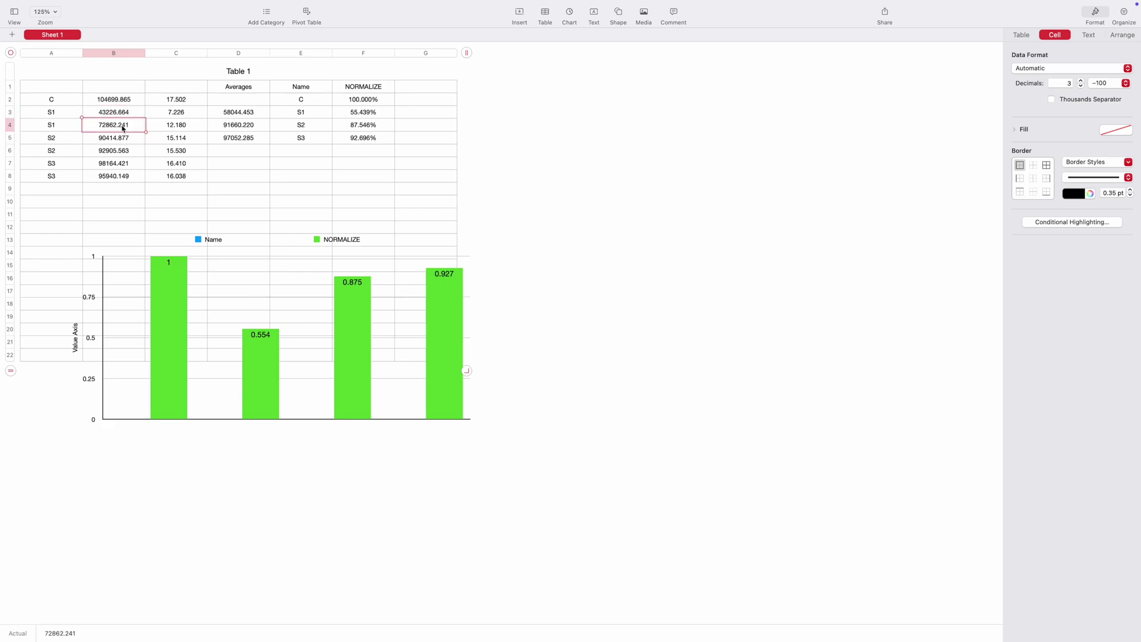
left_click(124, 109)
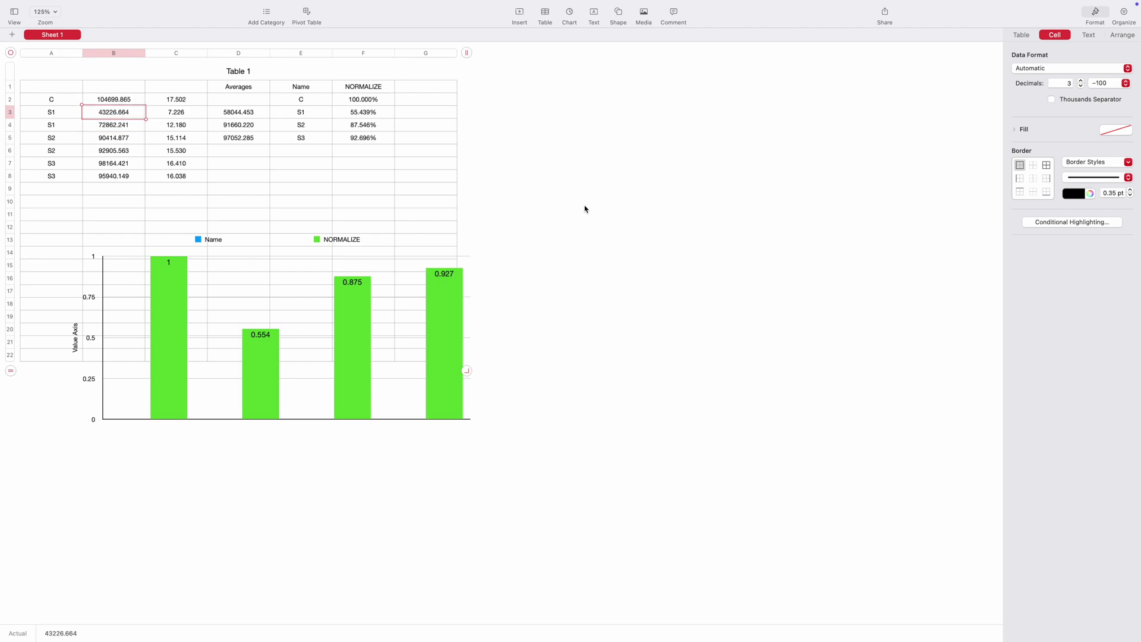